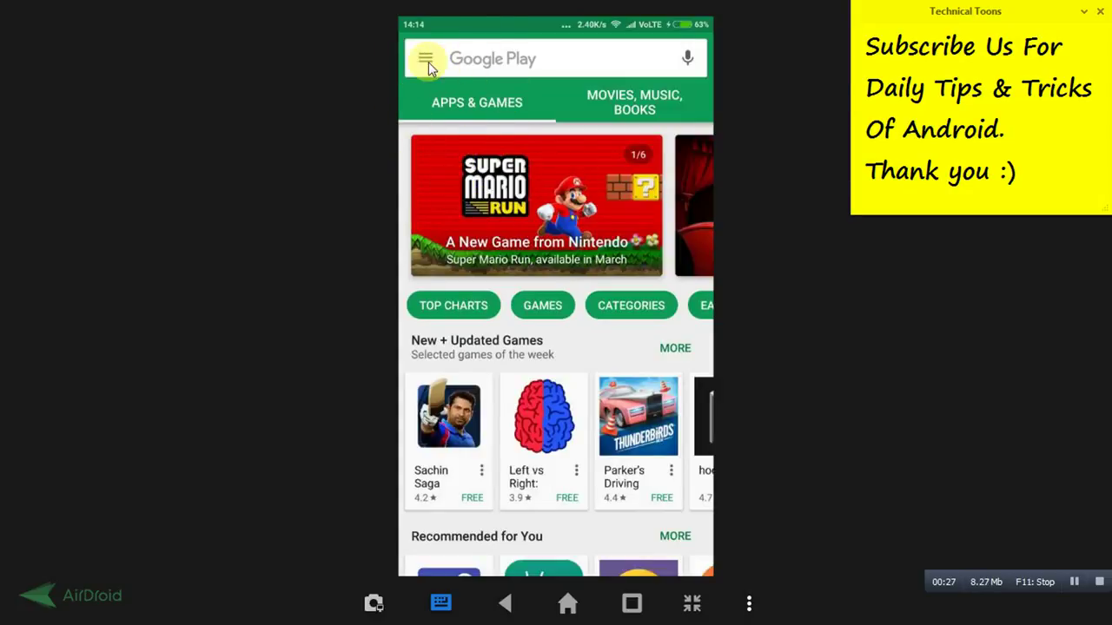
Go to Play Store Settings and open the Parental controls page, currently Off
click(428, 65)
drag(509, 451, 509, 199)
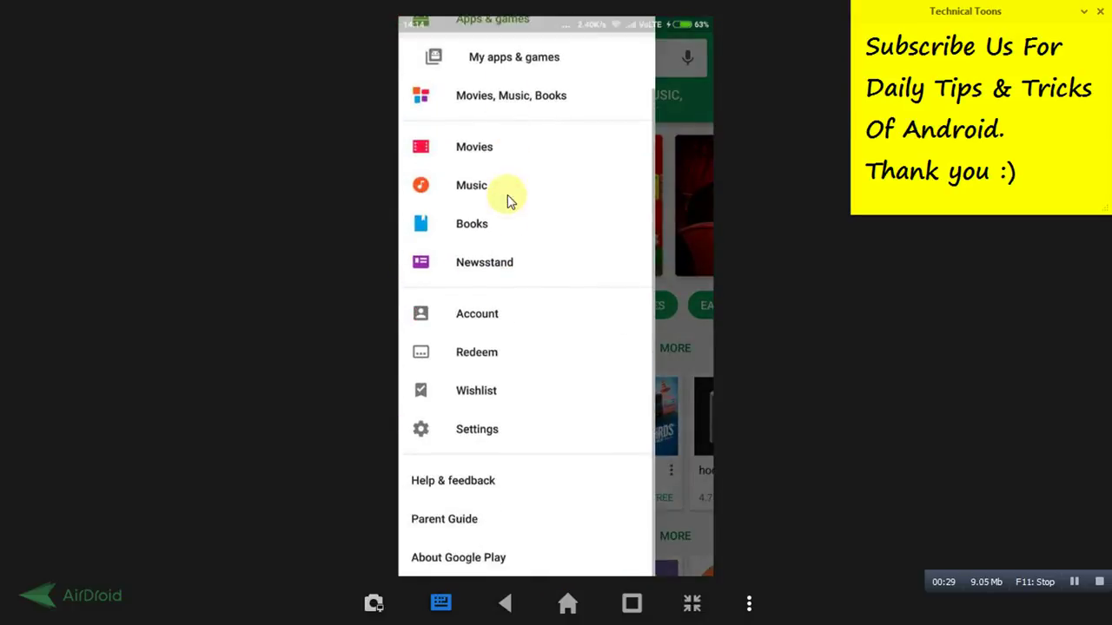
click(476, 431)
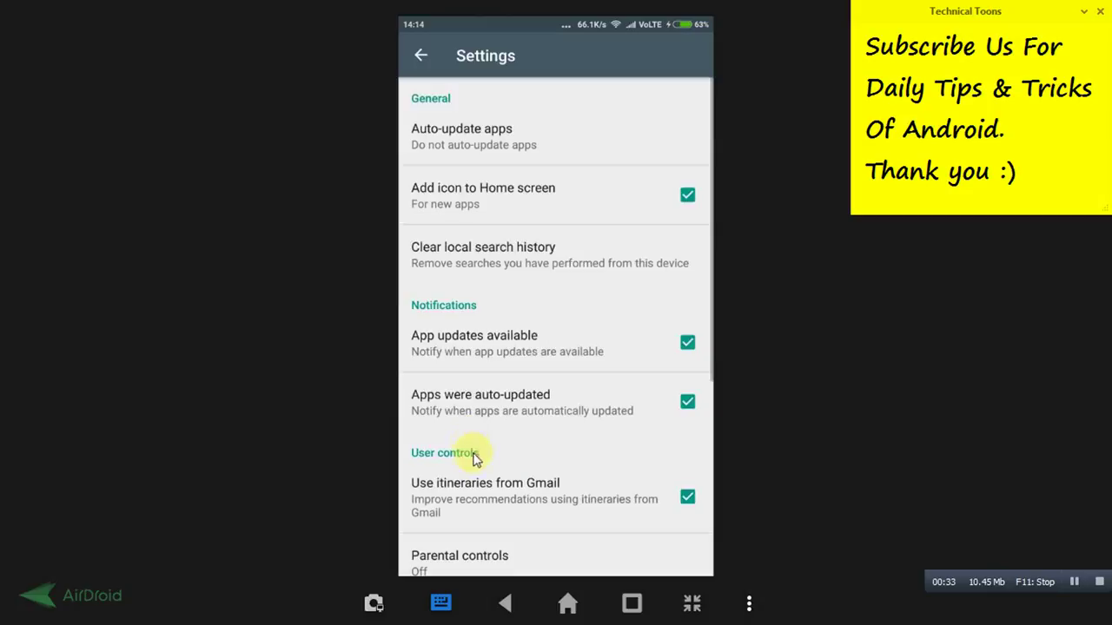
drag(500, 327, 518, 205)
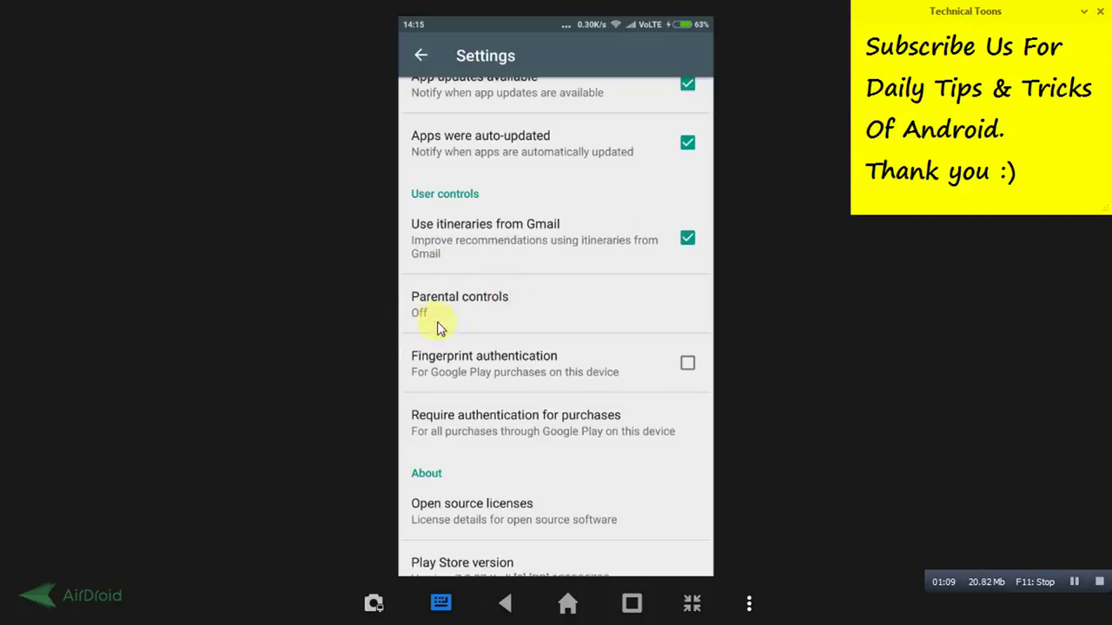
click(497, 321)
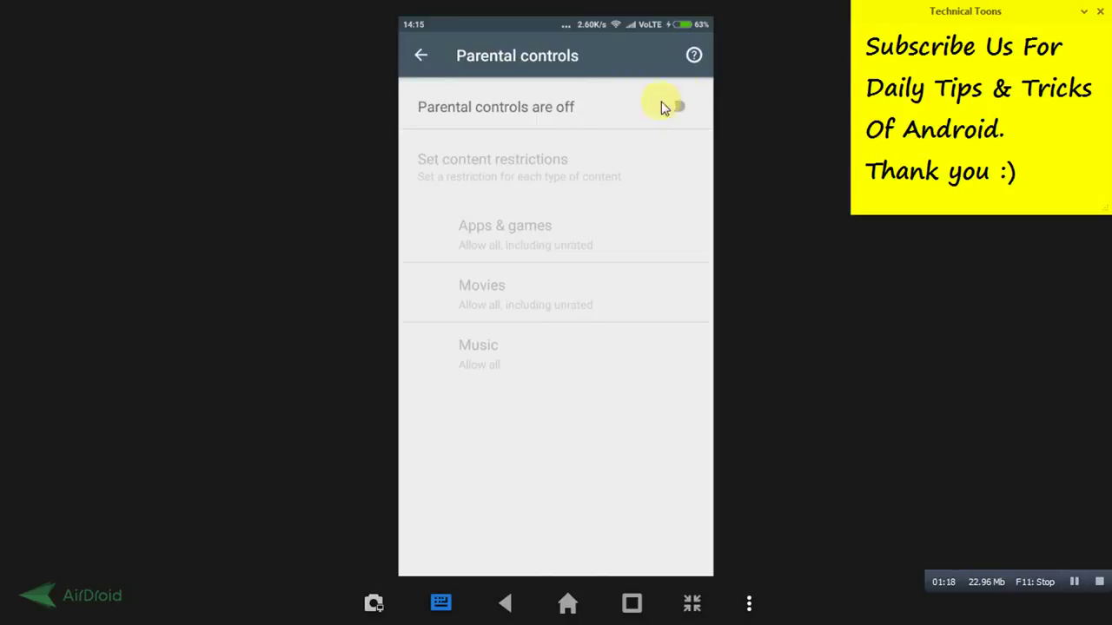
Start enabling parental controls, bringing up the Create content PIN dialog
click(678, 108)
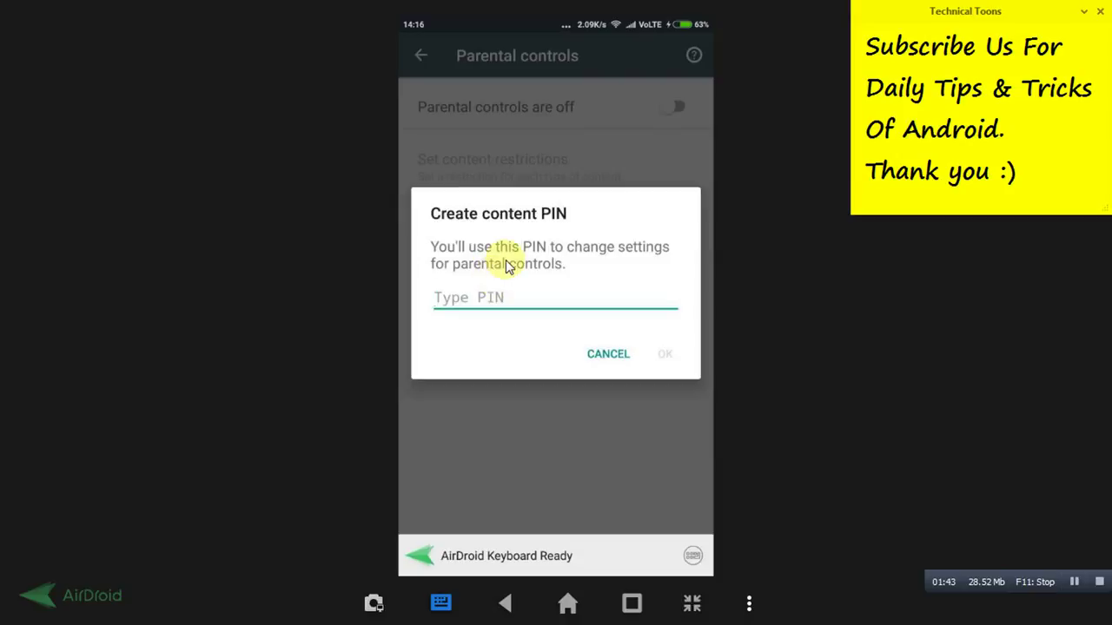
Create and confirm a new content PIN to switch parental controls on
text(1234)
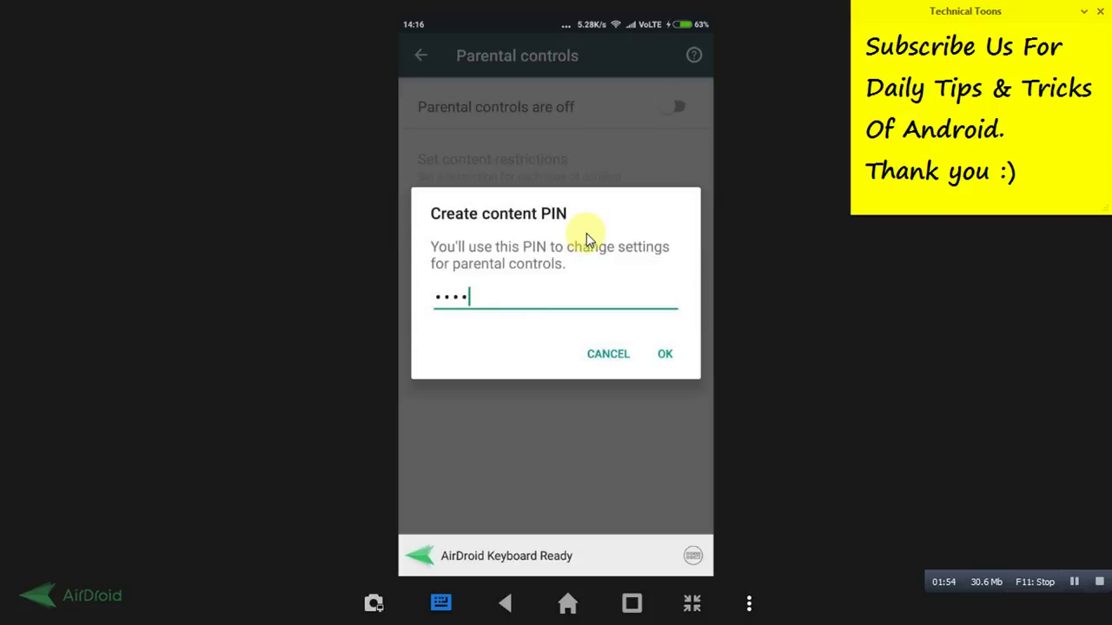
click(662, 356)
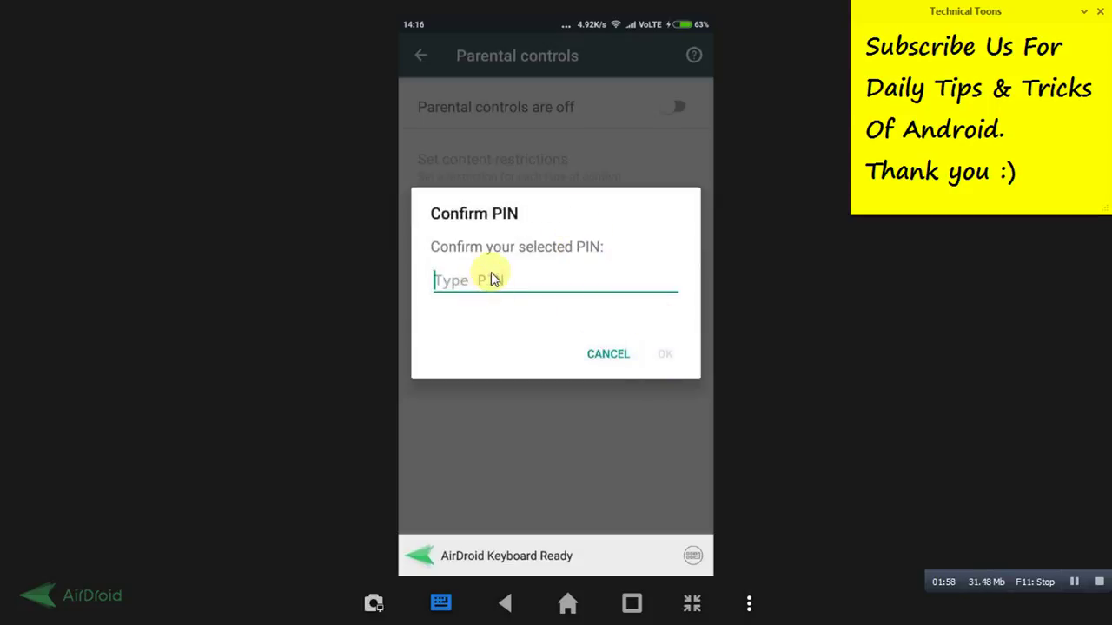
text(1234)
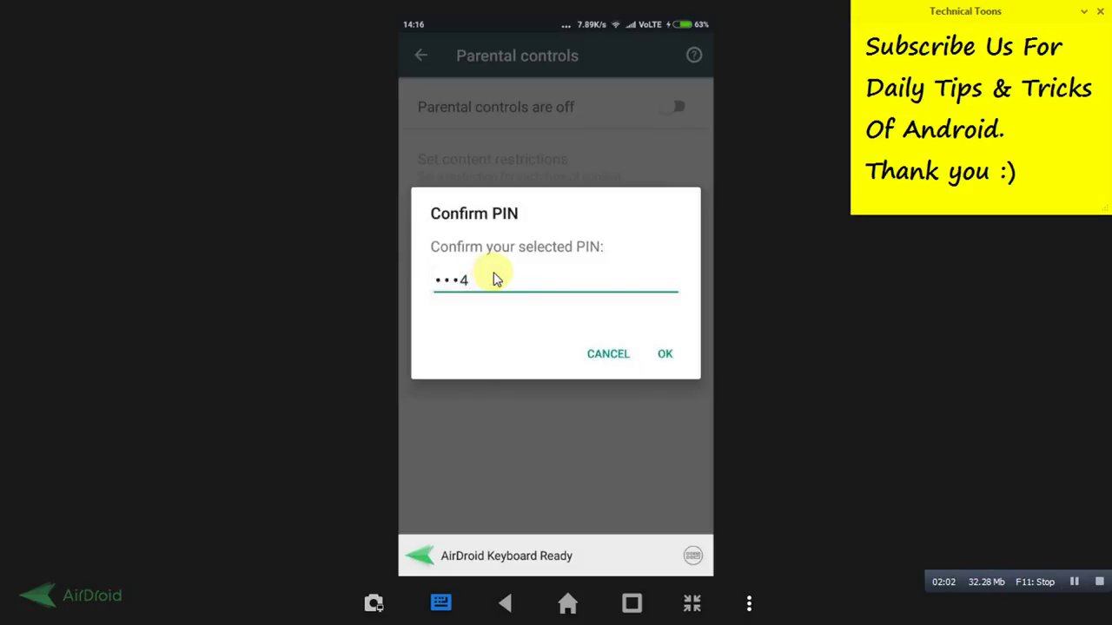
click(666, 355)
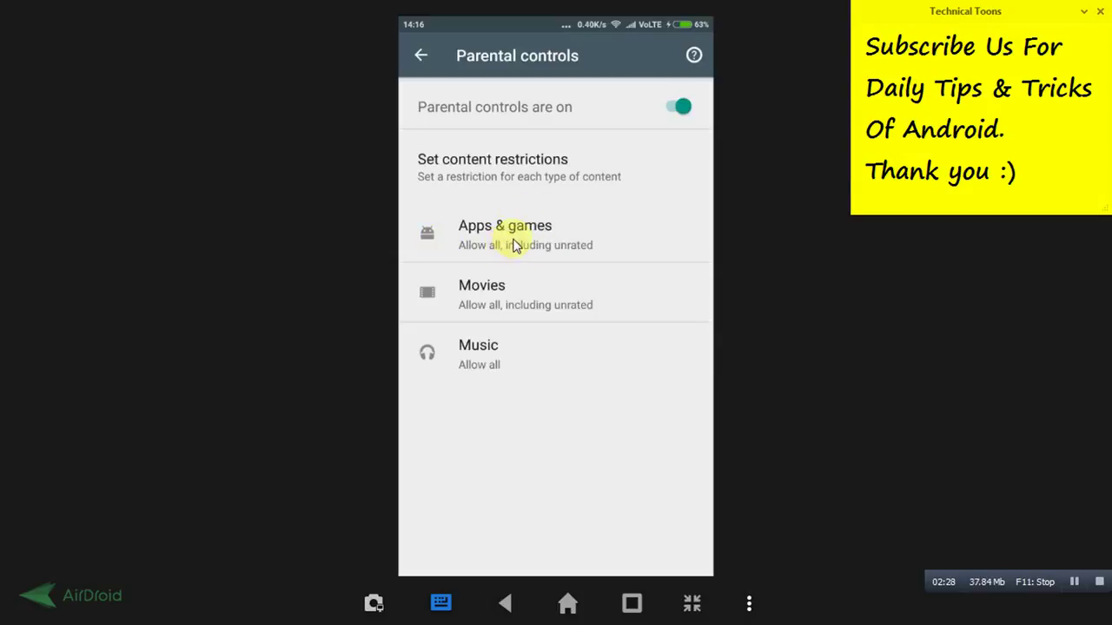
Limit Apps & games to Rated for 7+, after trying 12+ and 16+, and save
click(514, 243)
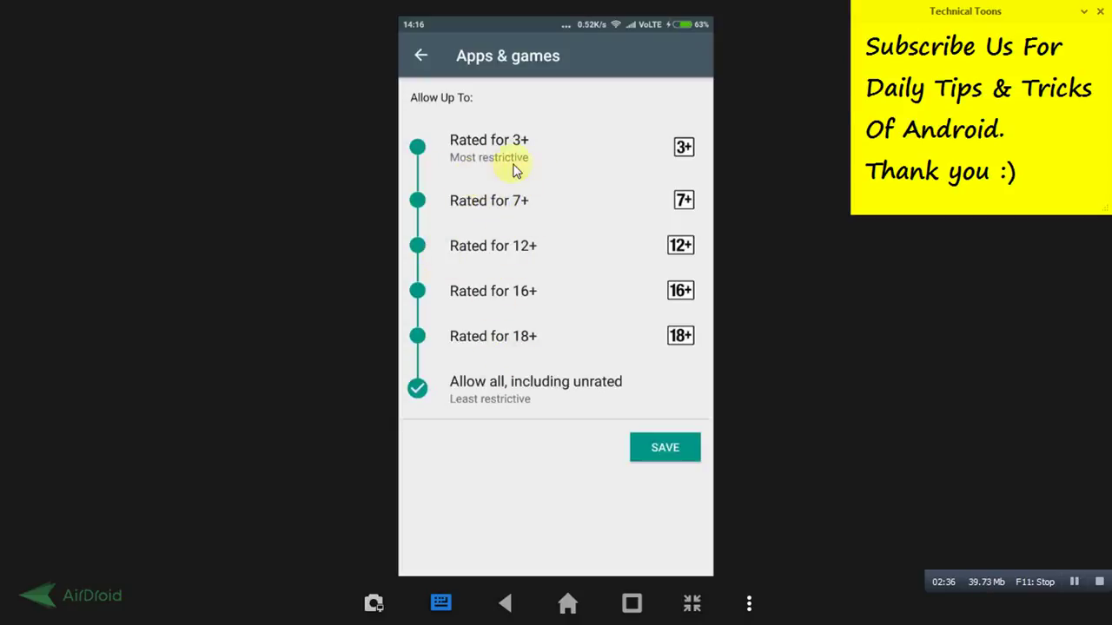
click(417, 203)
click(665, 364)
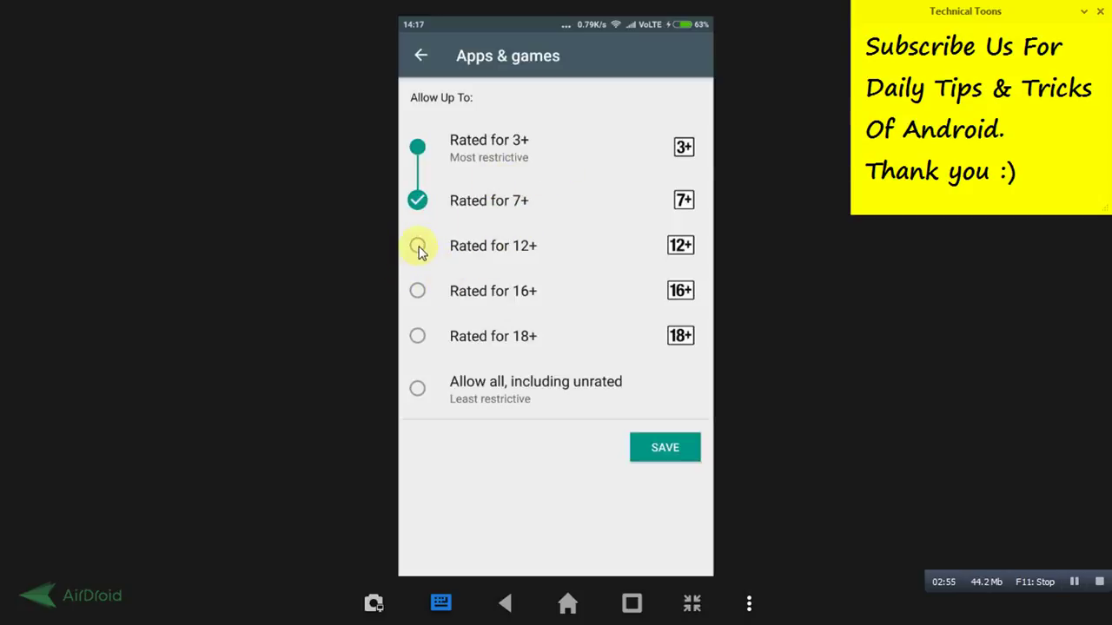
click(422, 290)
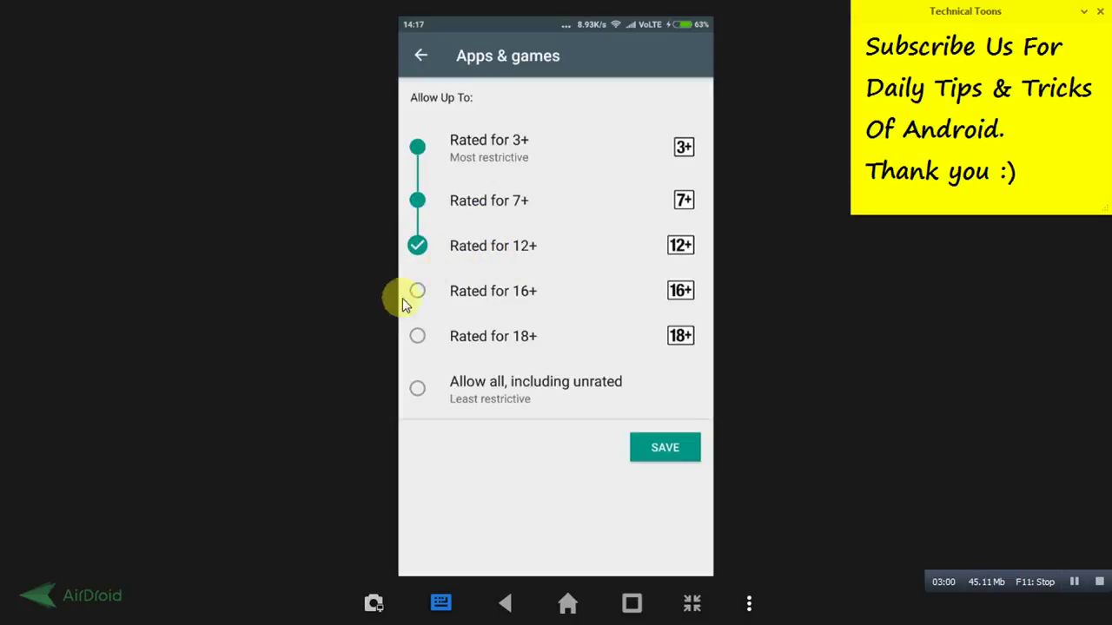
click(417, 293)
click(417, 200)
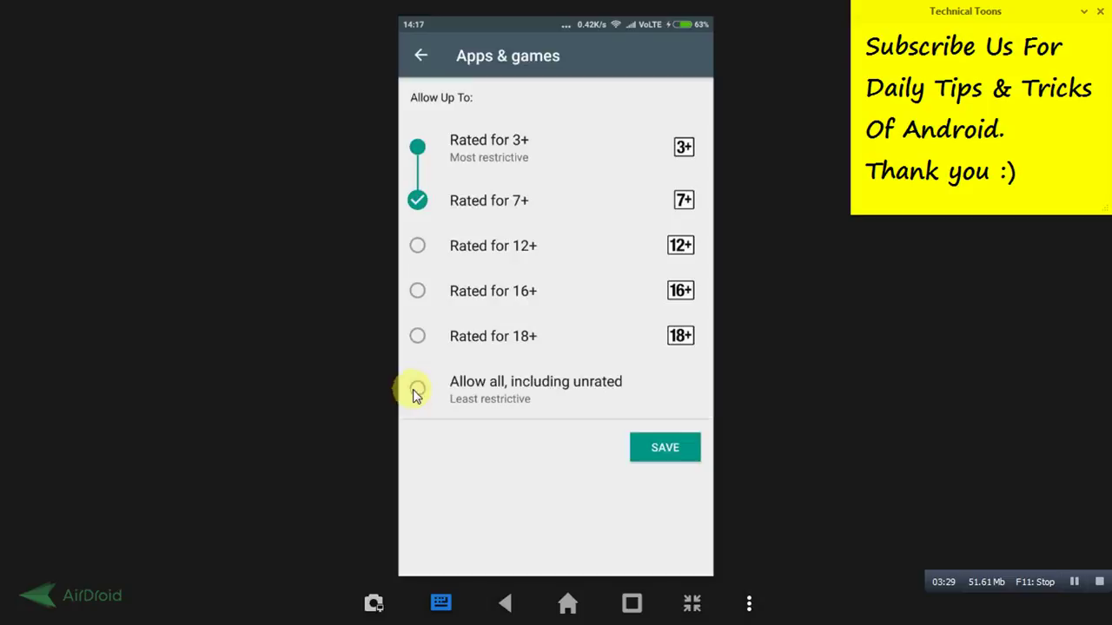
click(666, 447)
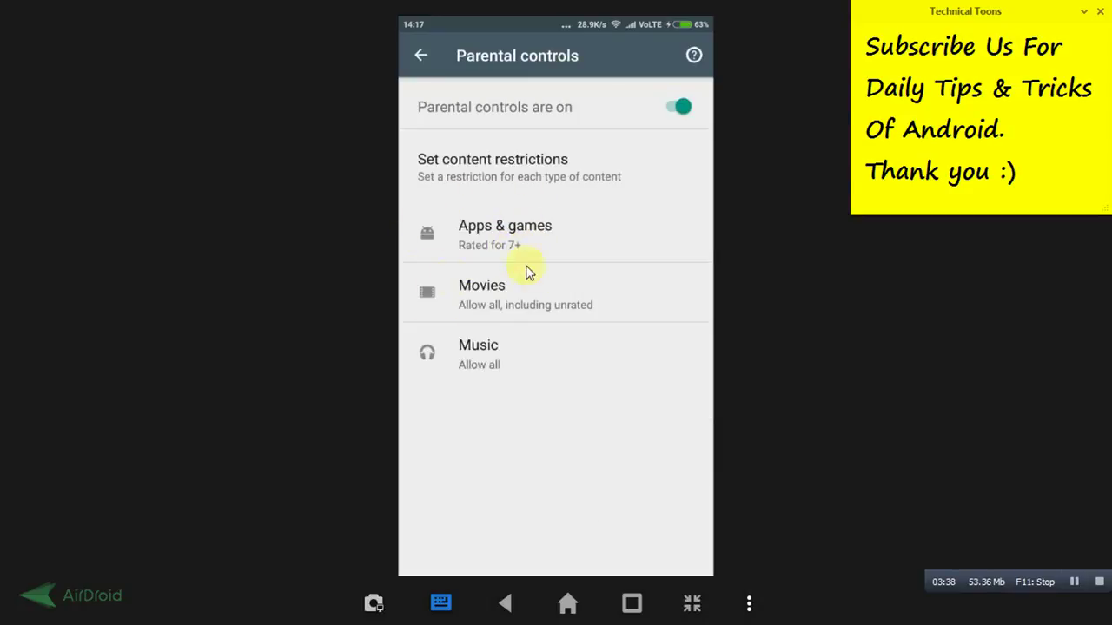
Check the Movies rating limit, leave it unchanged, and back out to the store home
click(517, 314)
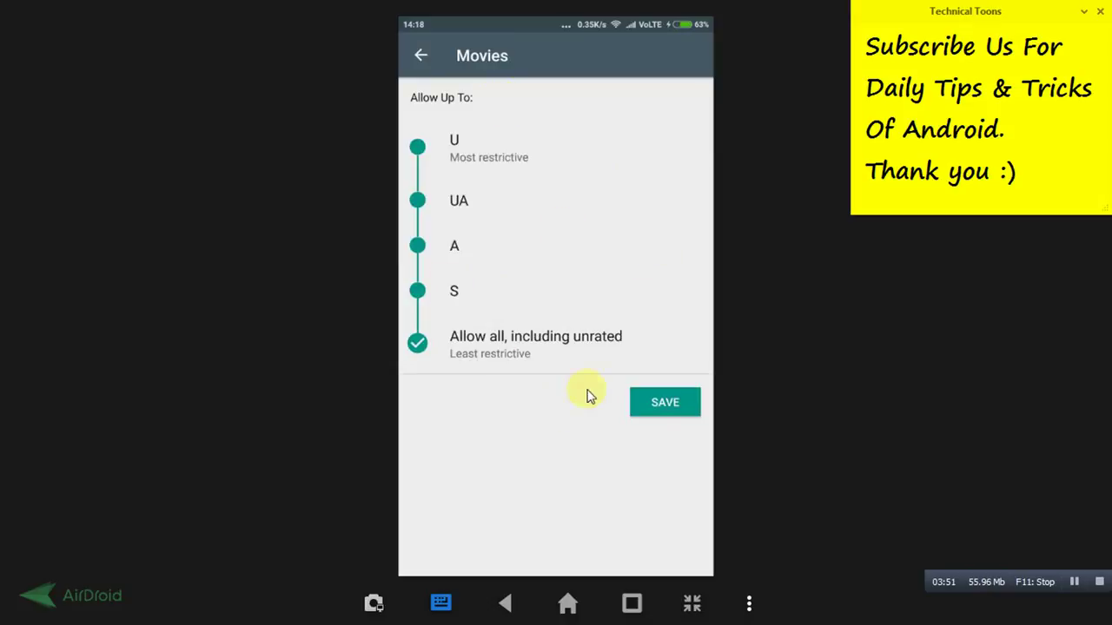
click(423, 57)
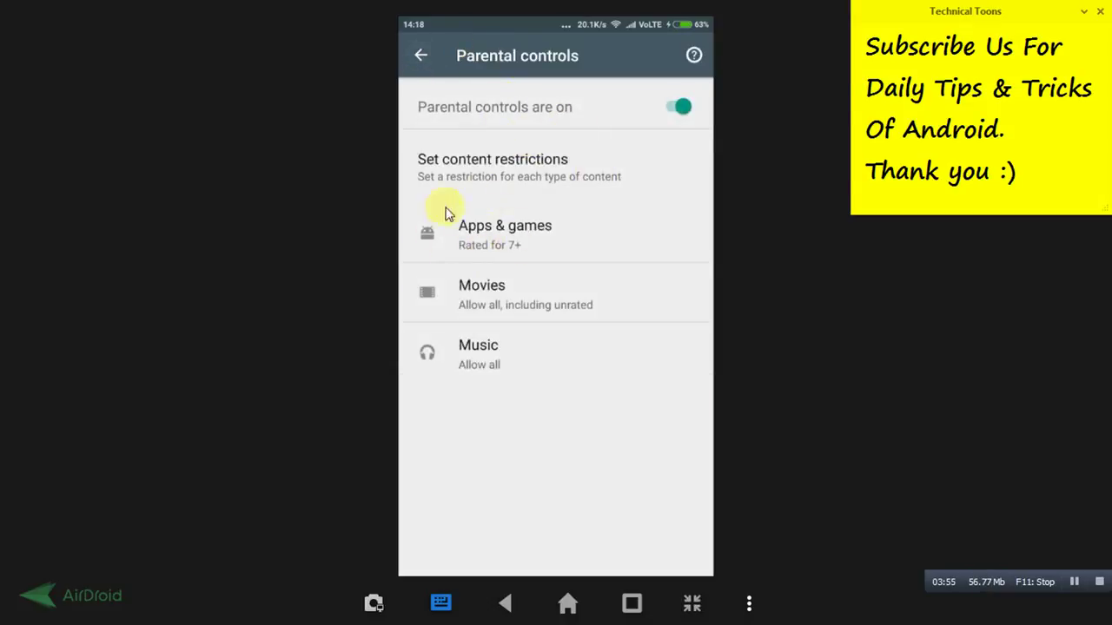
click(420, 56)
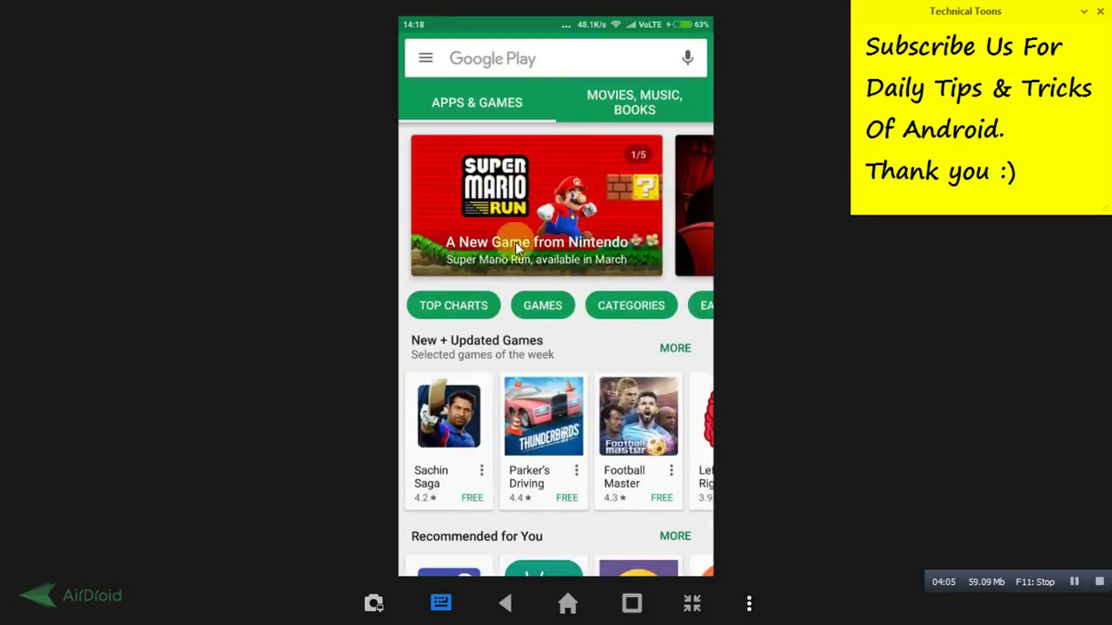
Open the Games Top Charts and switch to the Top Grossing chart
click(544, 305)
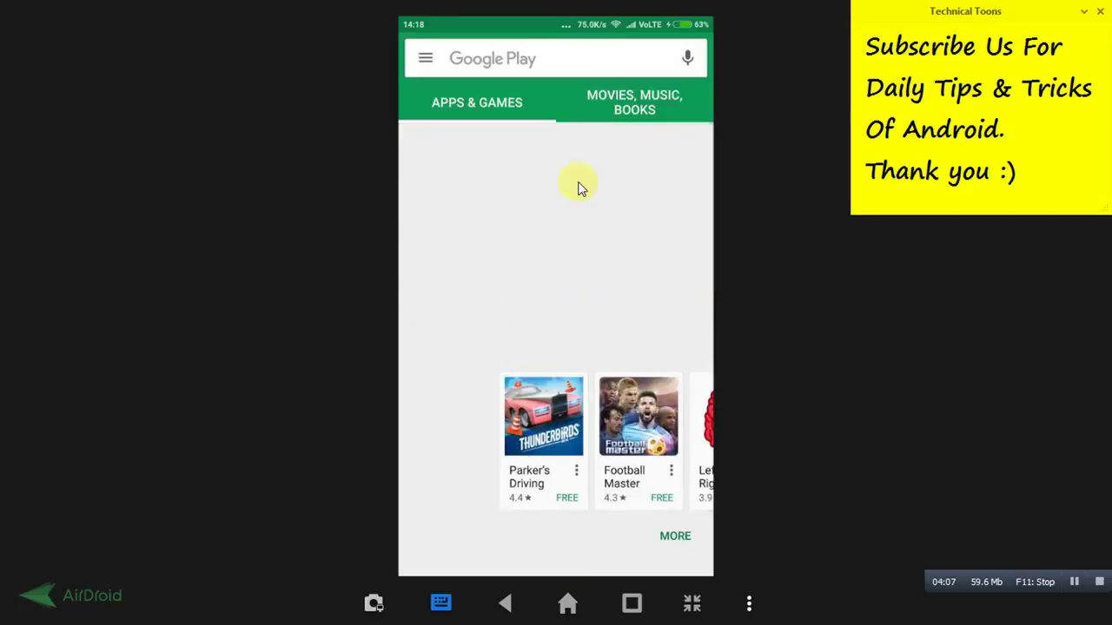
click(471, 275)
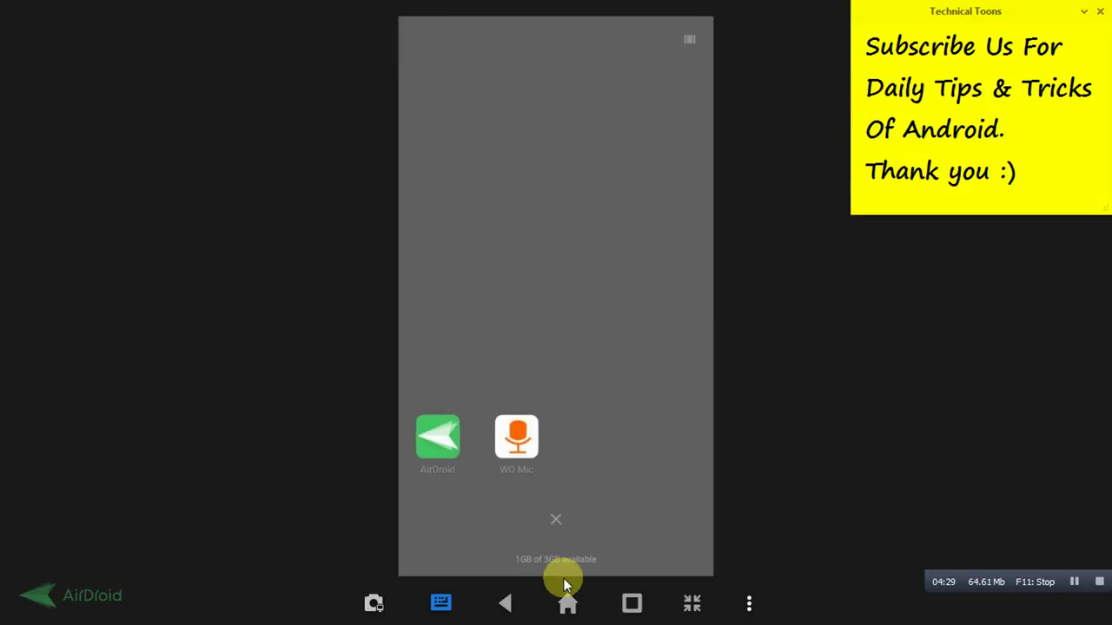
click(563, 583)
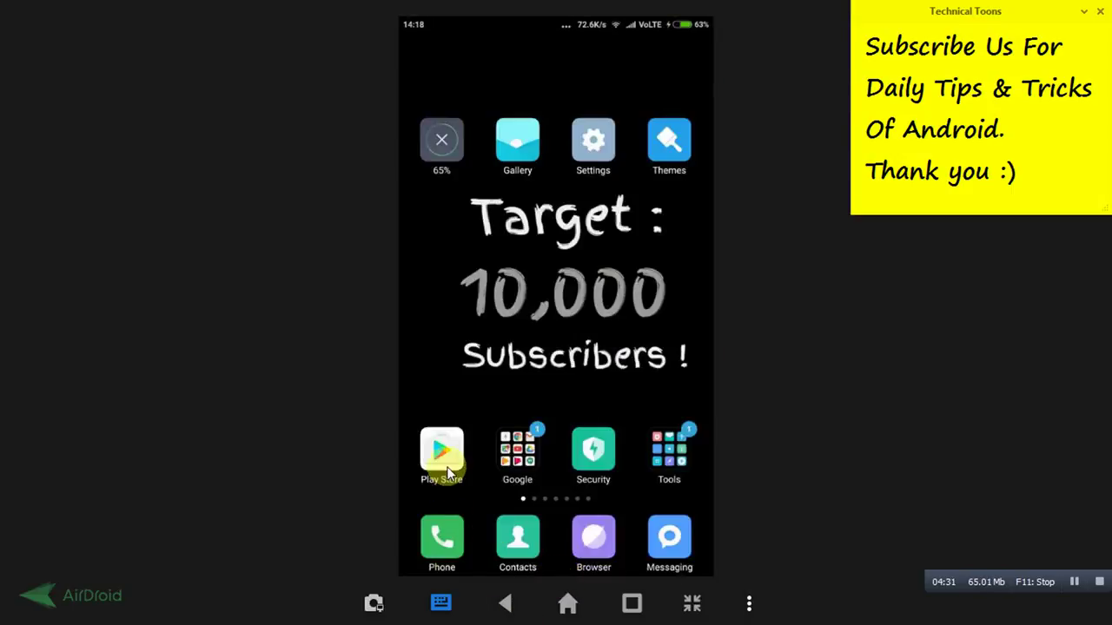
click(445, 460)
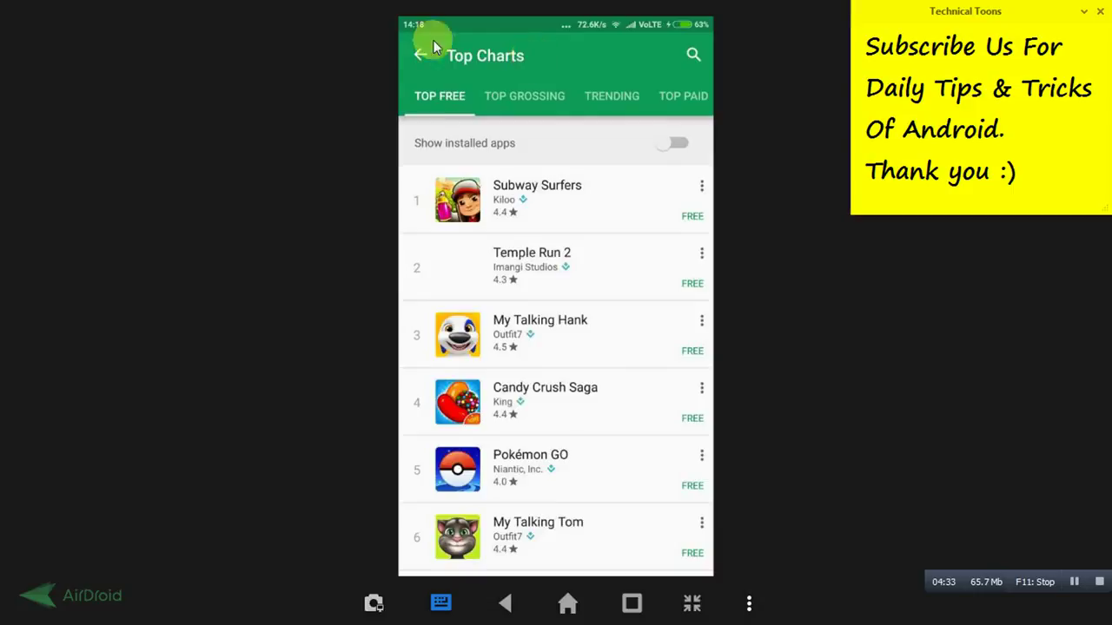
click(486, 94)
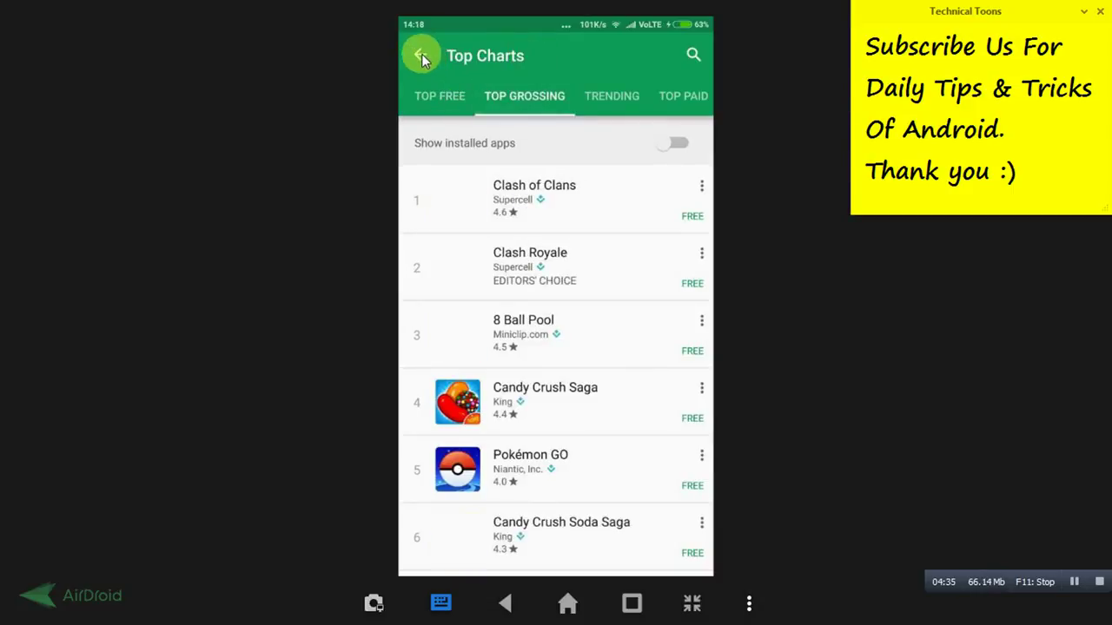
Return to the Games page and browse the new and recommended game rows
click(422, 54)
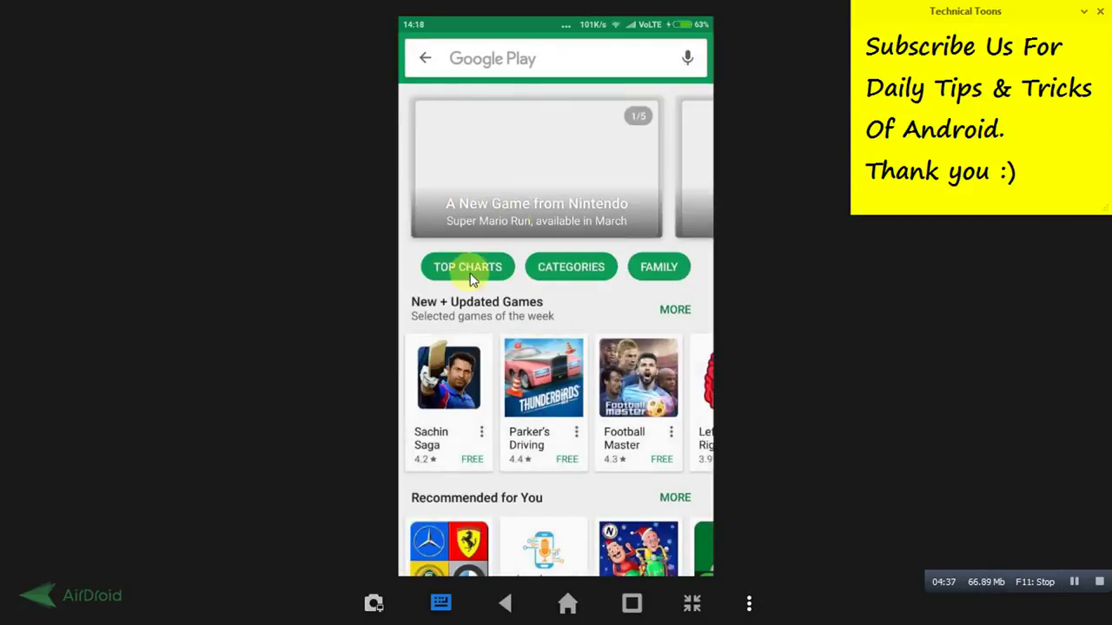
scroll(504, 243, down, 2)
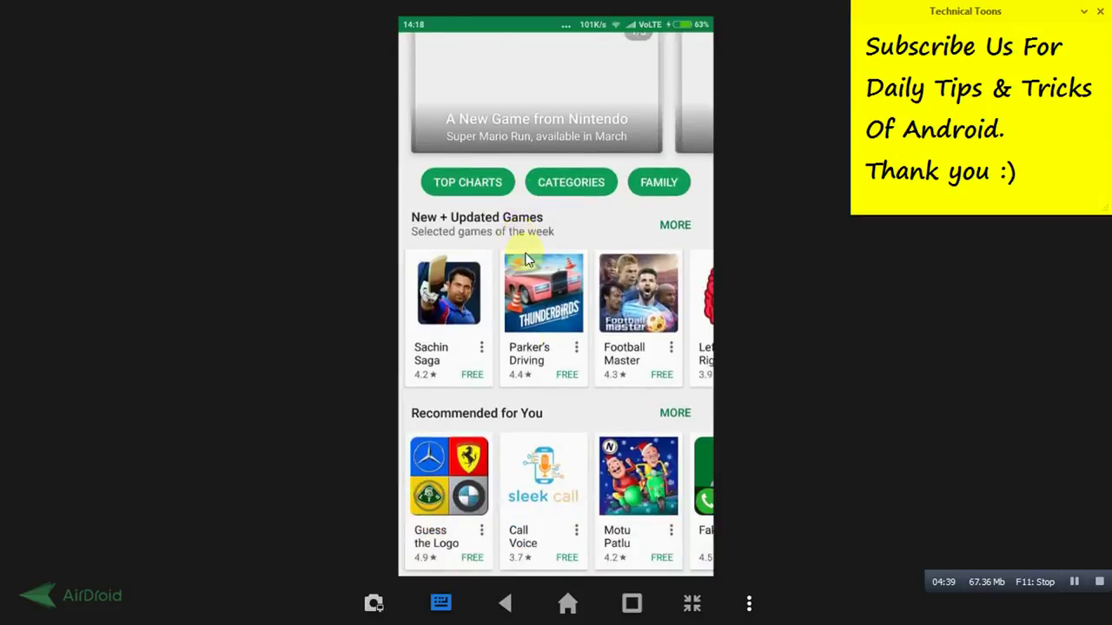
scroll(525, 259, down, 4)
drag(651, 359, 407, 337)
drag(599, 321, 385, 356)
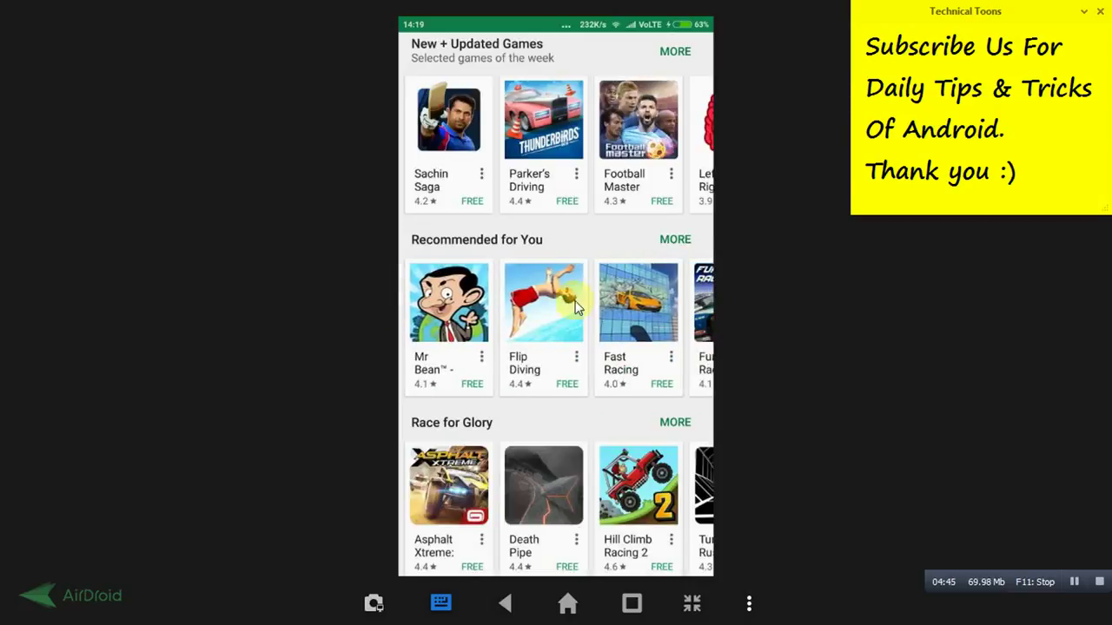
drag(579, 186, 586, 331)
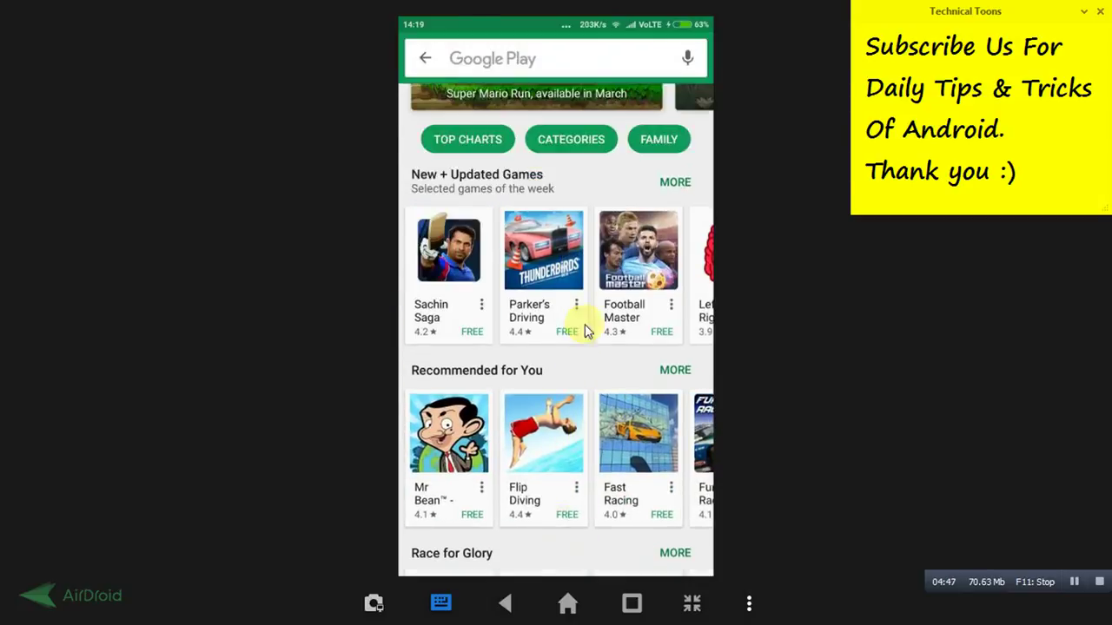
Review Parental controls in Settings, On with apps Rated for 7+, then return to Settings
click(423, 59)
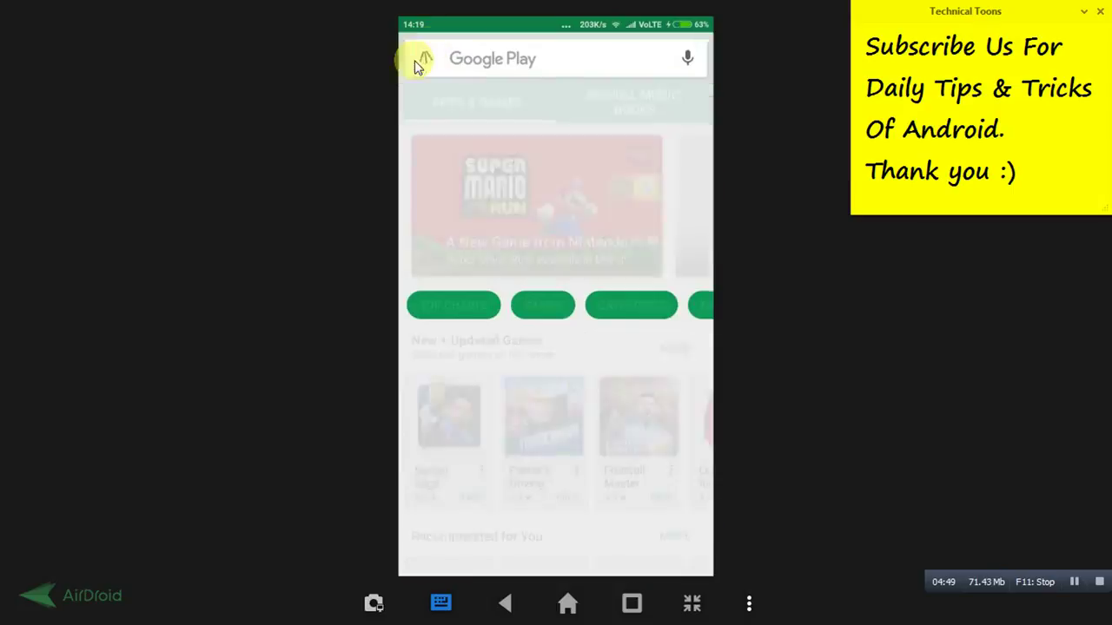
click(420, 57)
drag(474, 276, 472, 154)
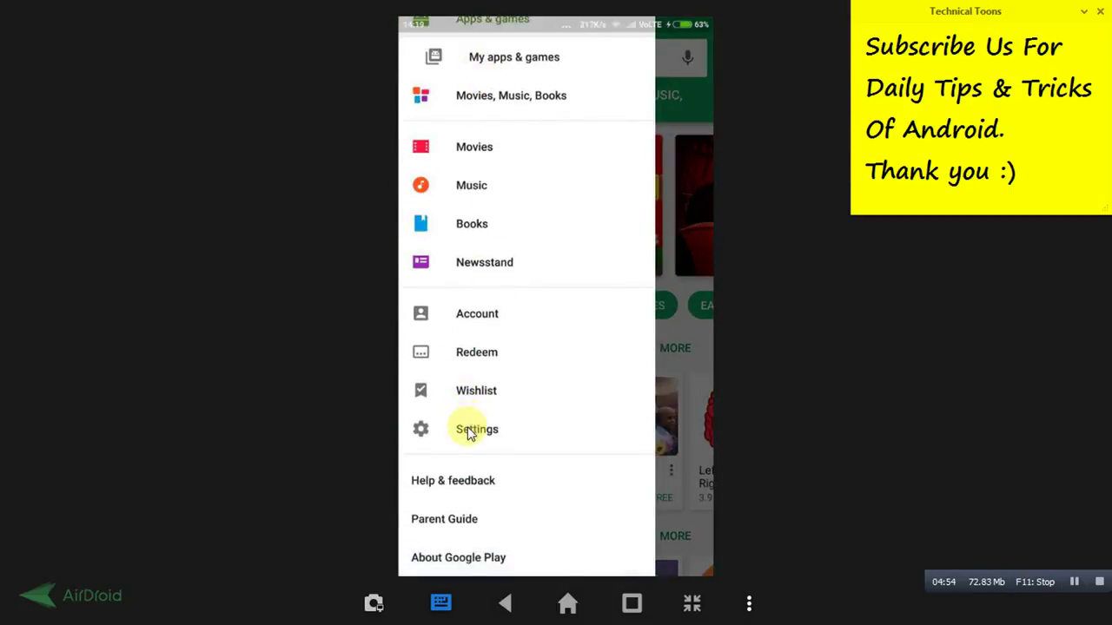
click(469, 427)
drag(496, 427, 516, 210)
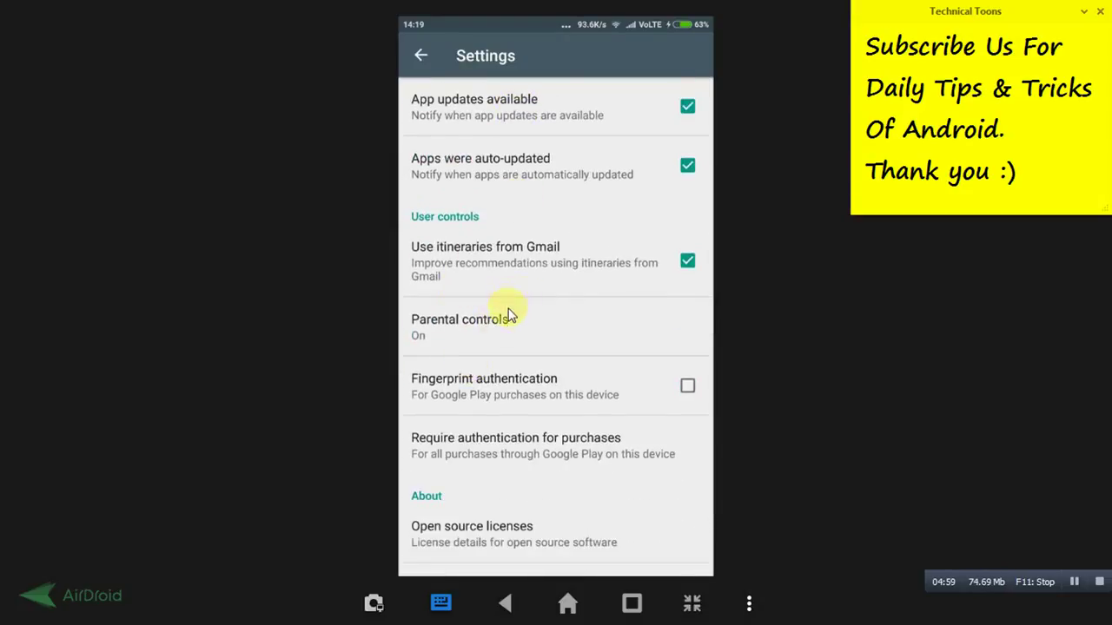
click(515, 330)
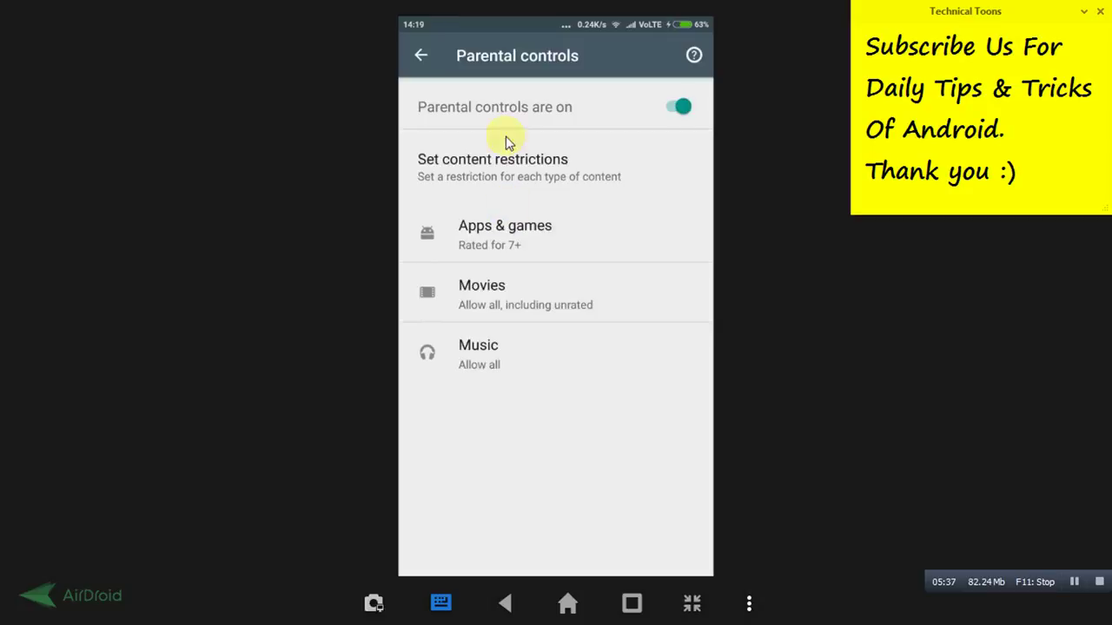
click(421, 53)
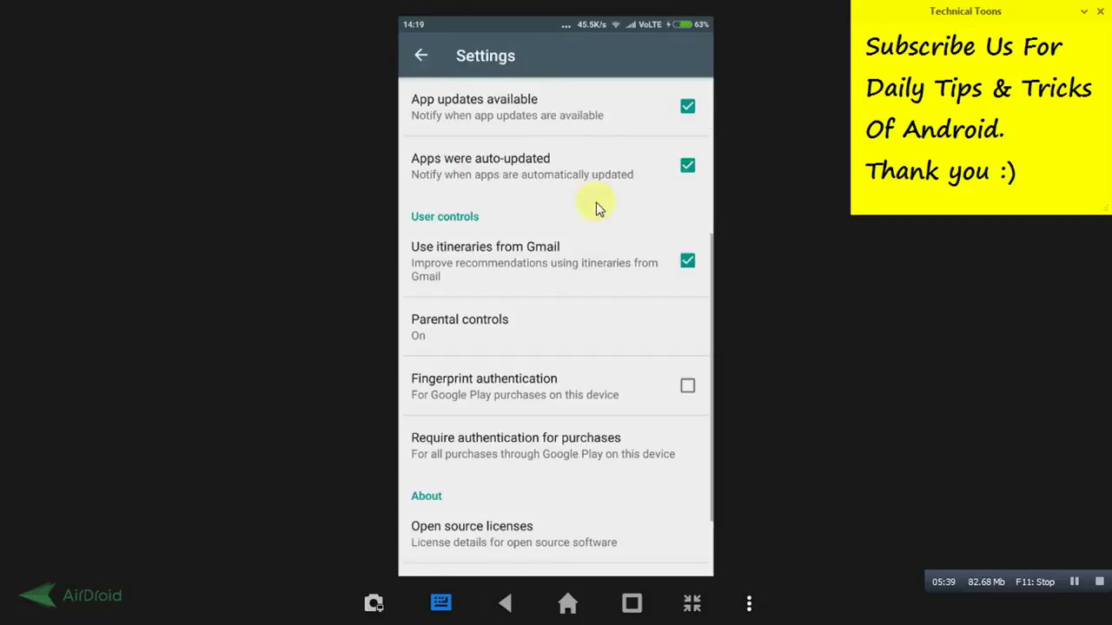
Scroll through Settings, return to the store home and exit to the phone's home screen
scroll(558, 436, up, 5)
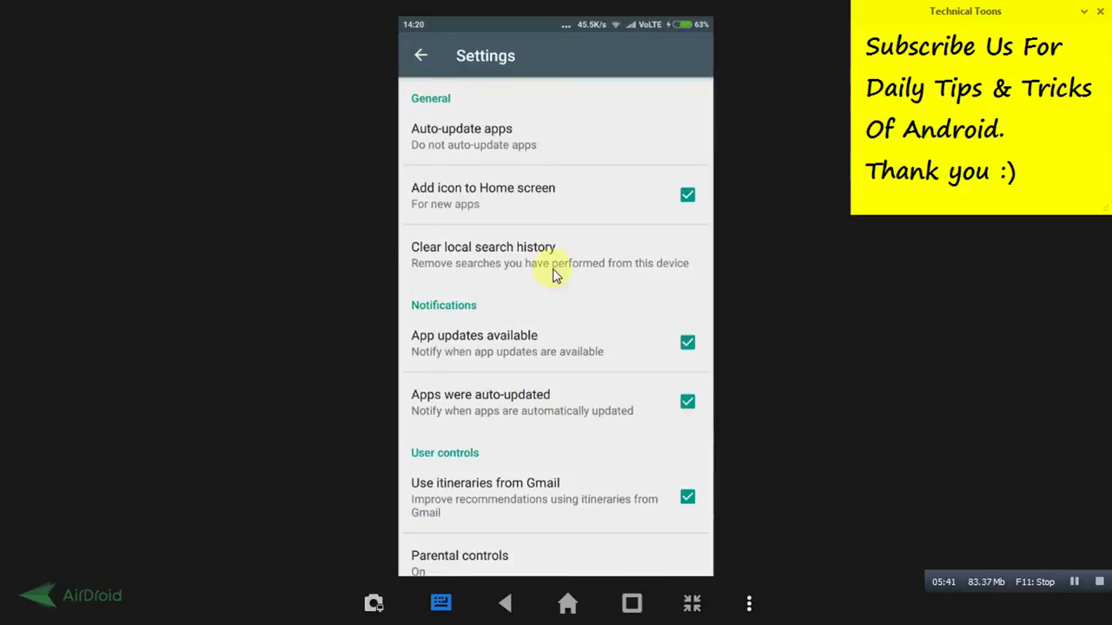
scroll(556, 273, down, 5)
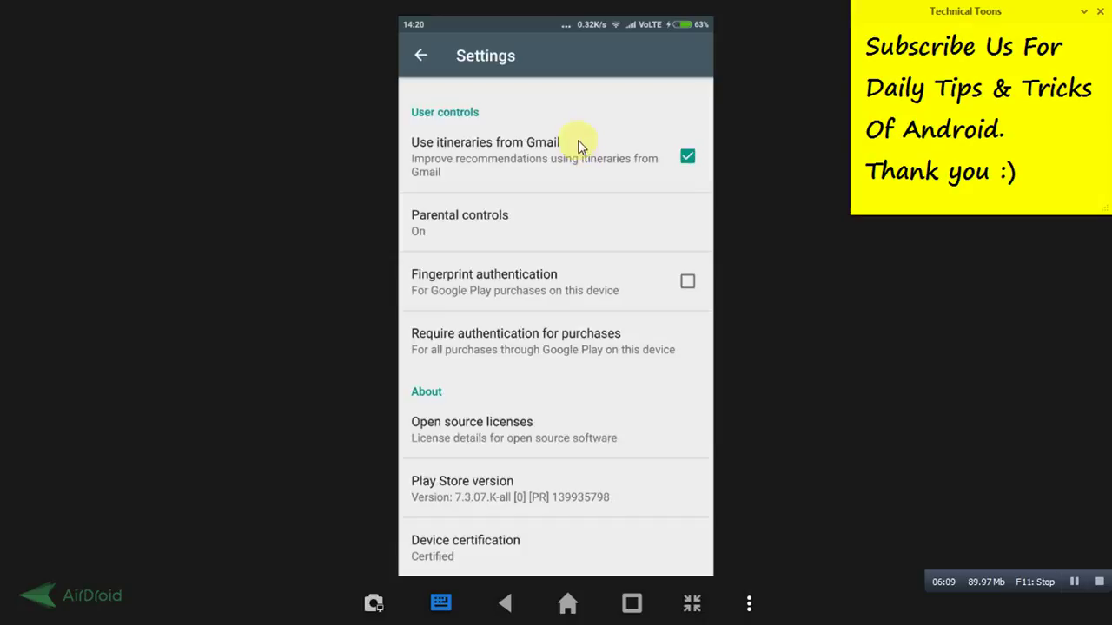
scroll(512, 400, up, 5)
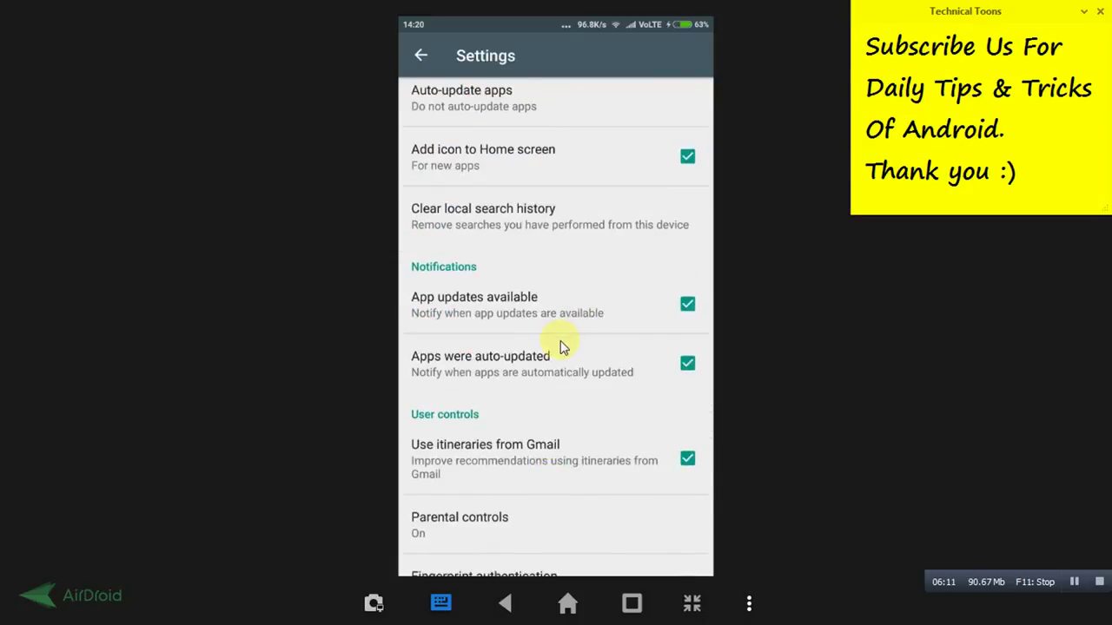
drag(529, 316, 571, 180)
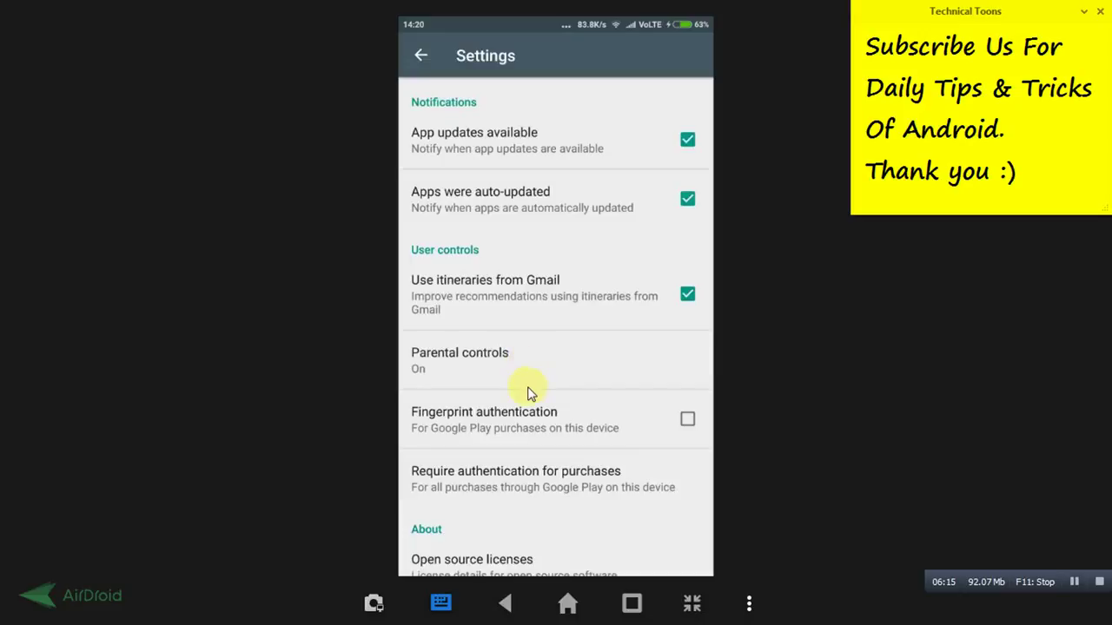
drag(539, 306, 540, 170)
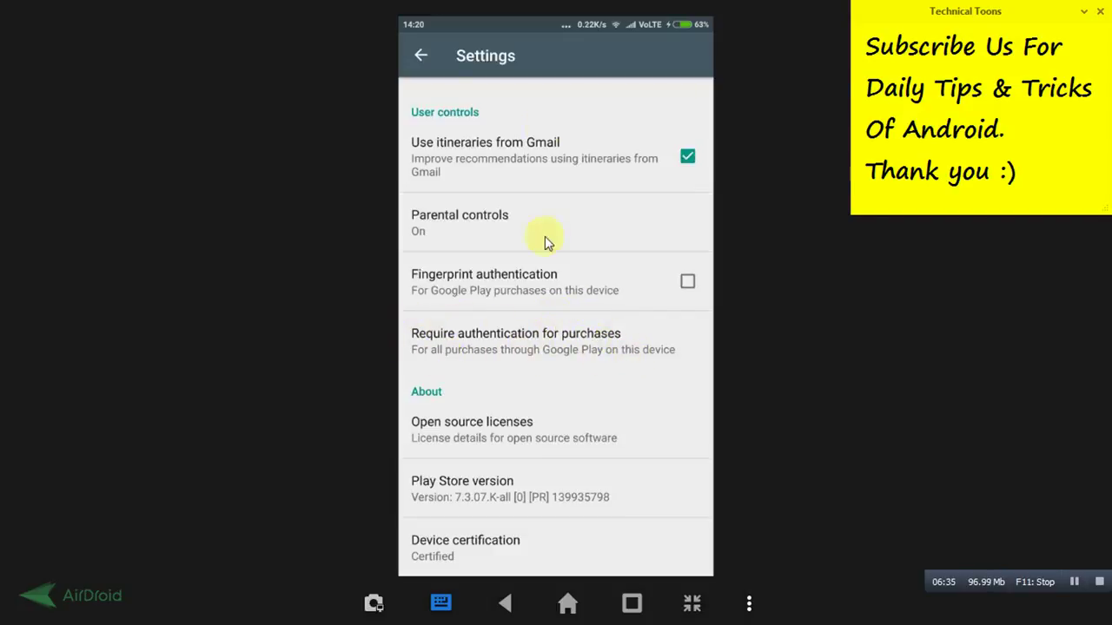
click(425, 55)
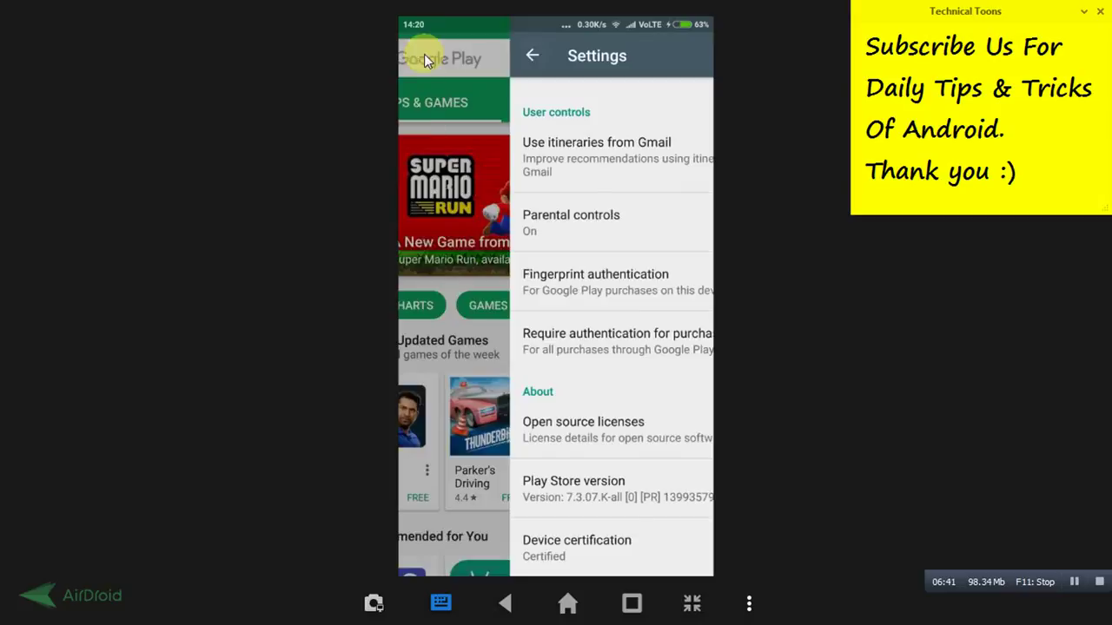
drag(552, 412, 584, 365)
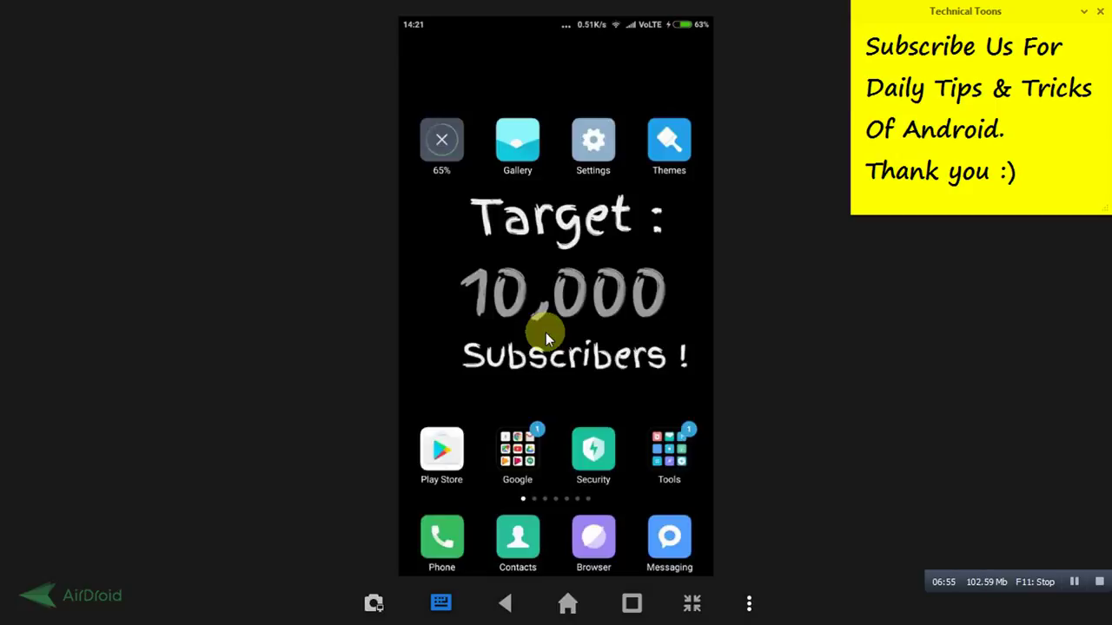
Launch Play Store, search 'tech' using the 'technical toons' suggestion, and scan the results
click(441, 449)
click(591, 55)
text(tec)
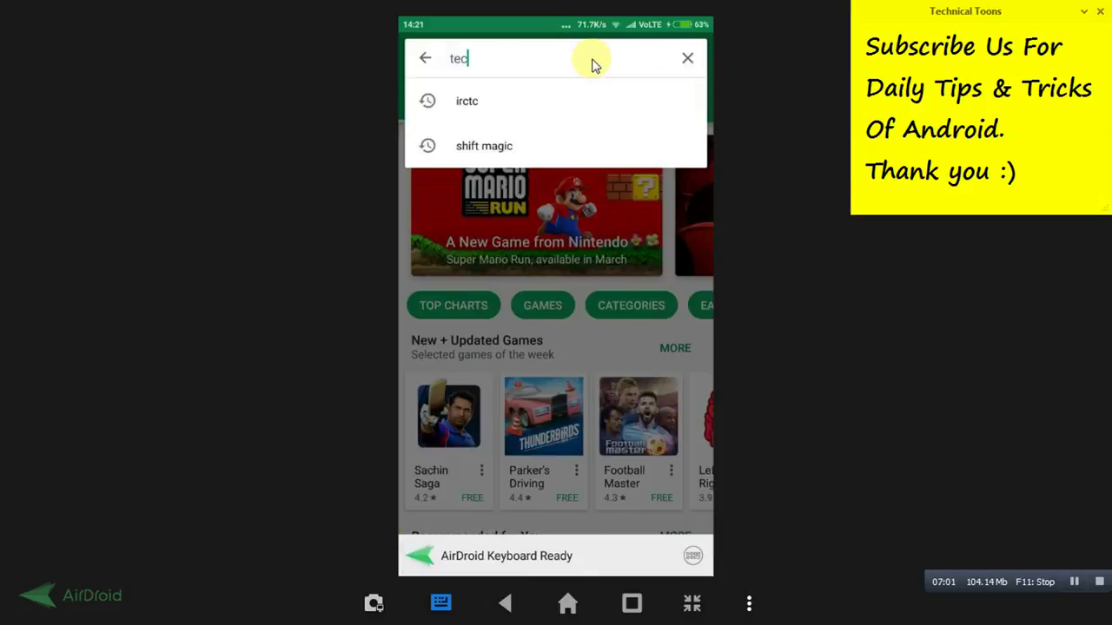
text(h)
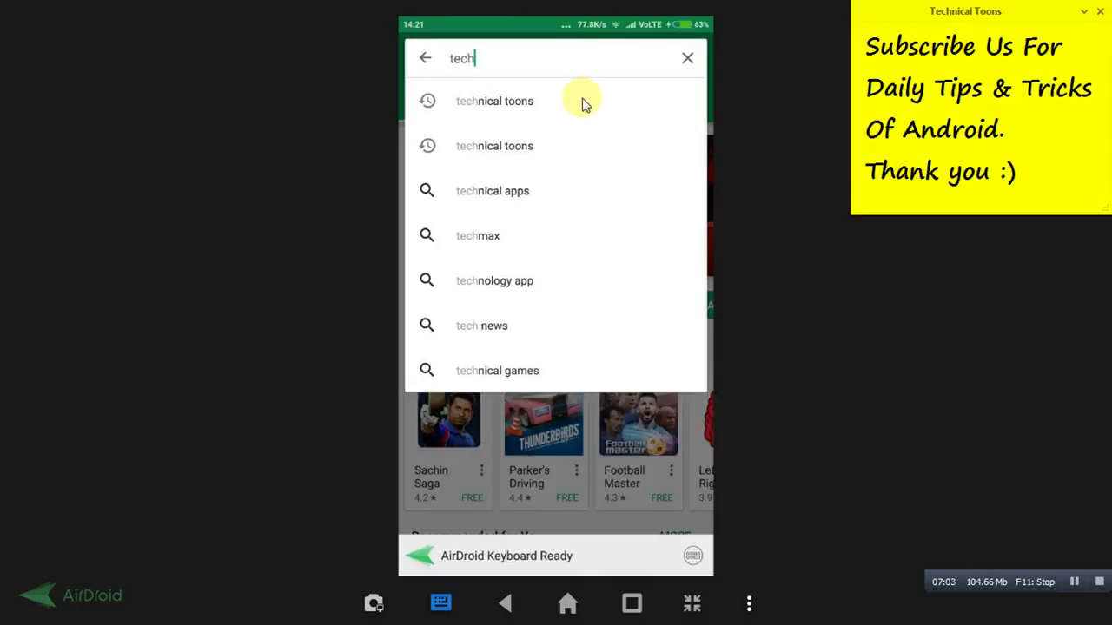
click(582, 103)
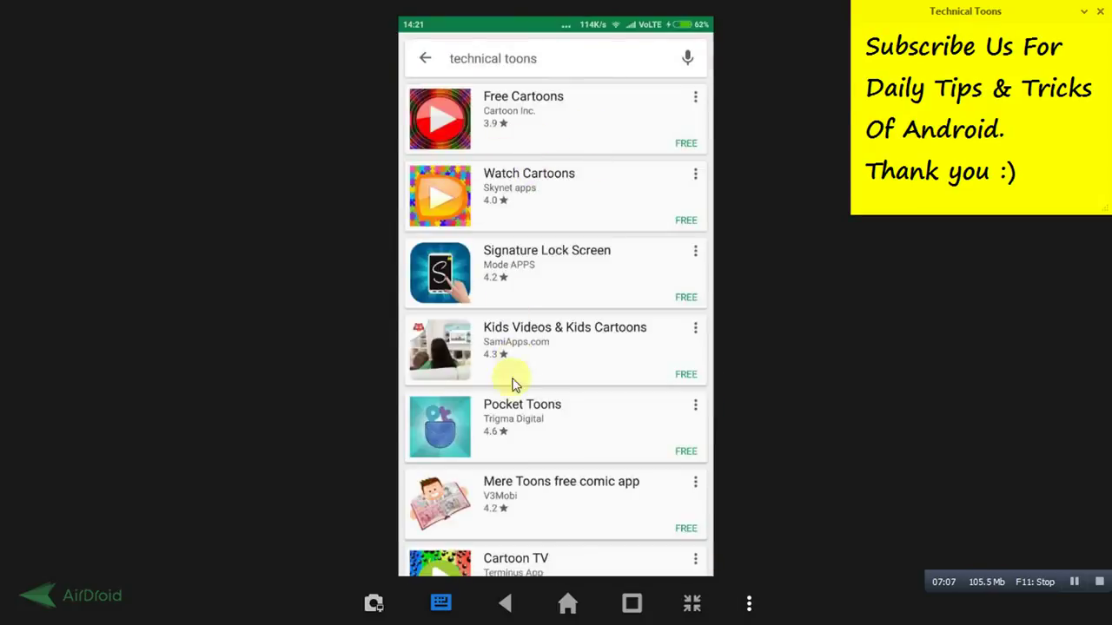
scroll(525, 337, down, 5)
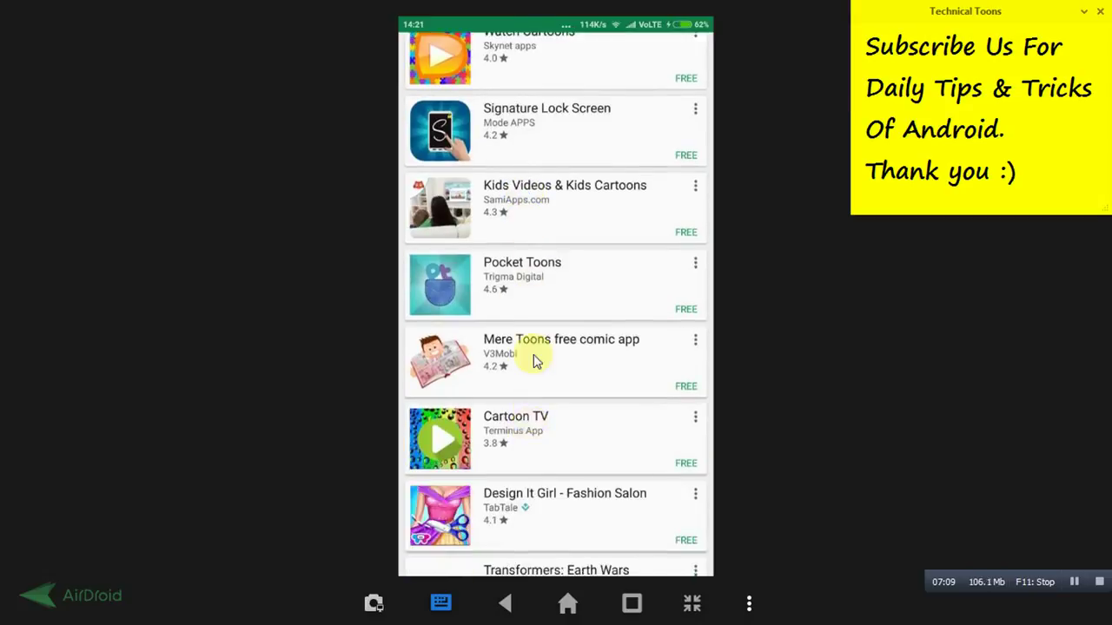
scroll(557, 289, up, 5)
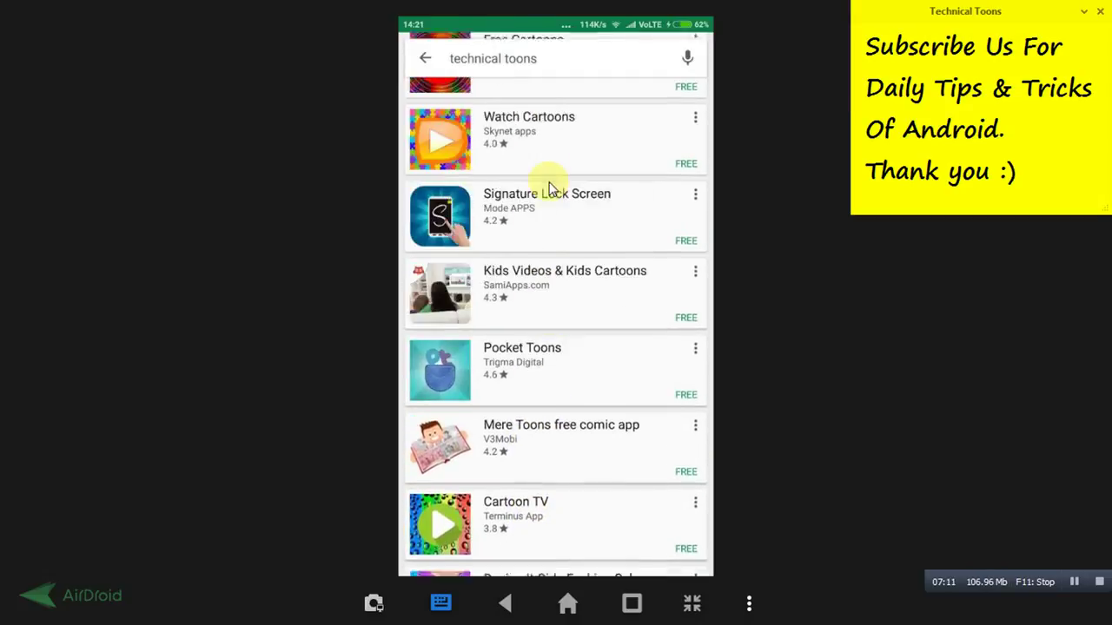
Switch parental controls off from Settings by entering the content PIN
click(424, 57)
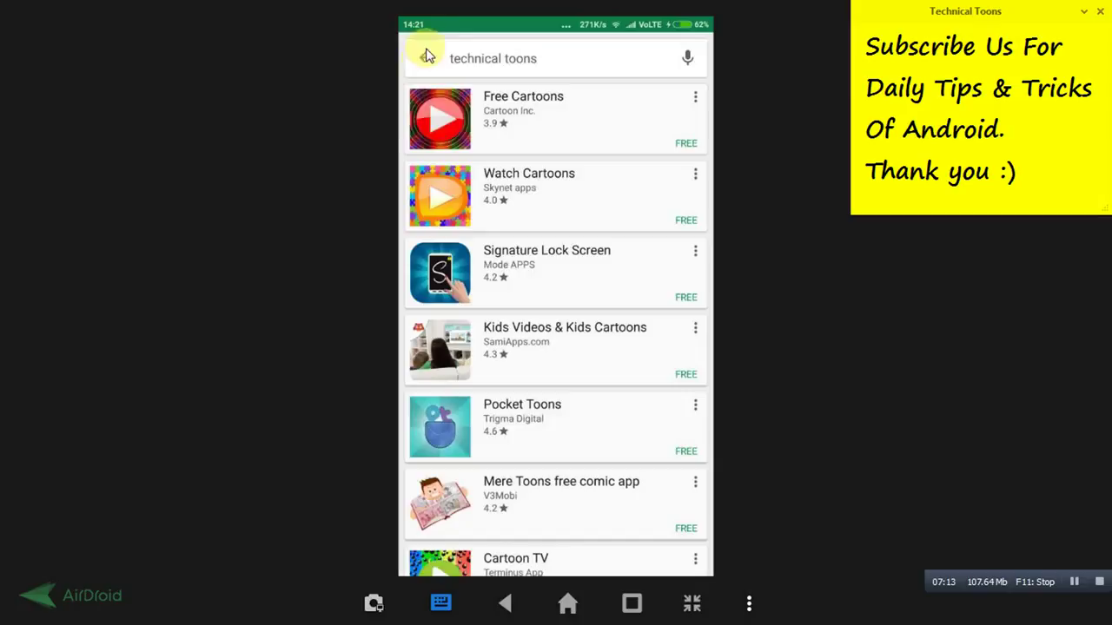
click(422, 52)
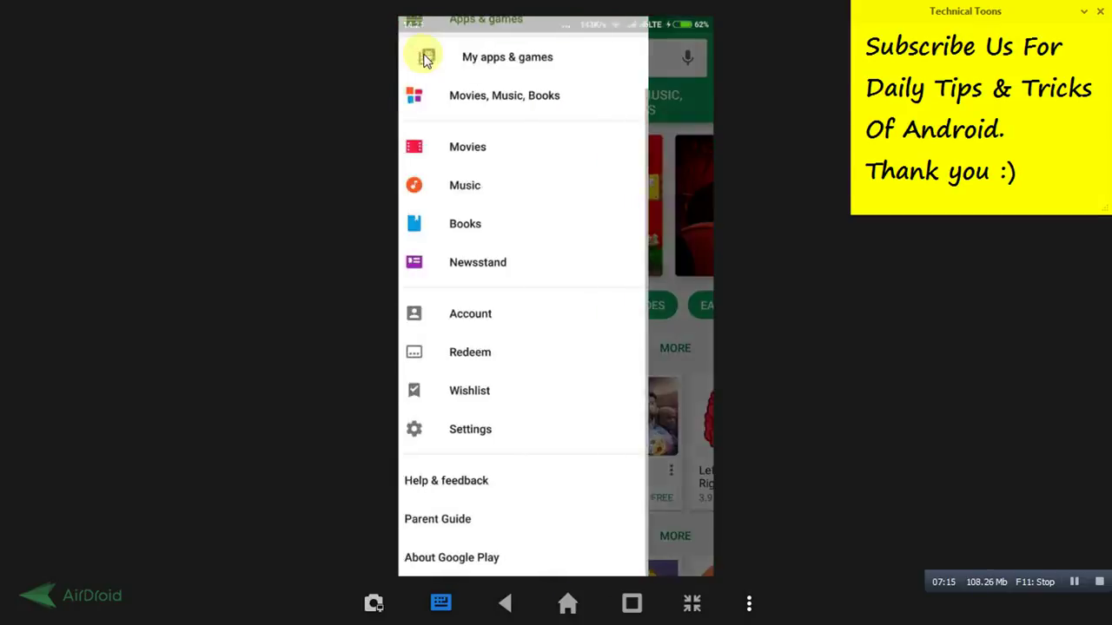
click(489, 435)
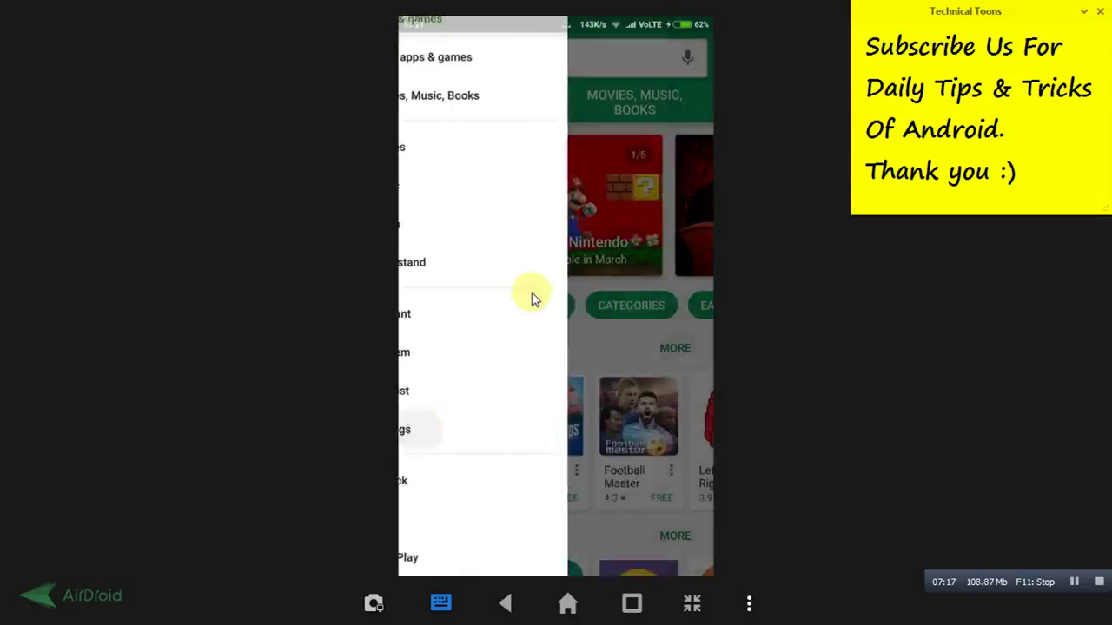
scroll(544, 258, down, 5)
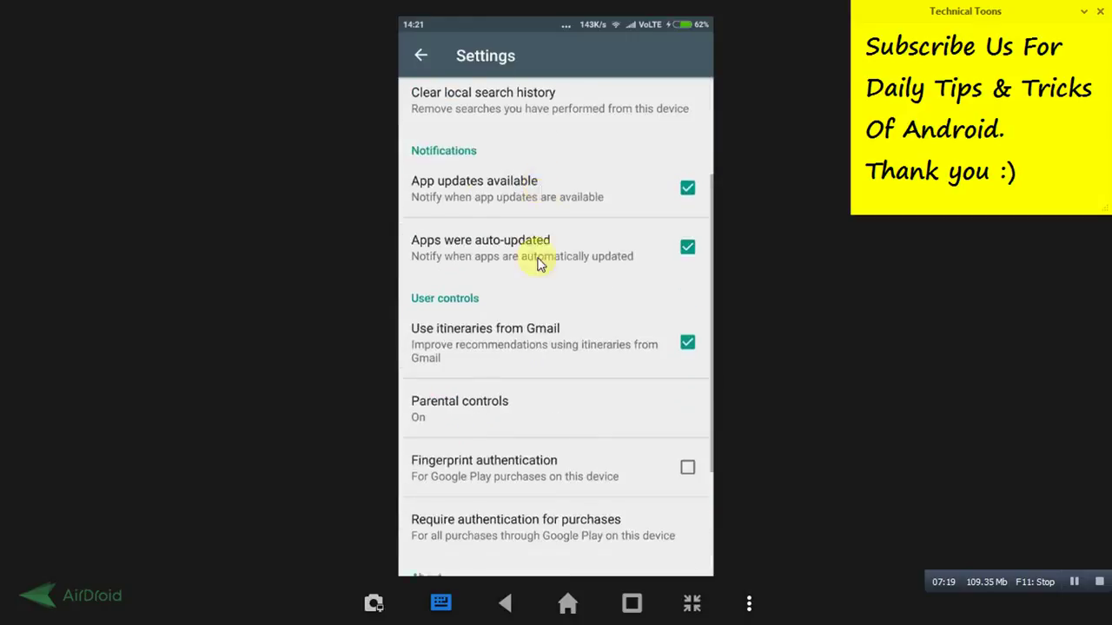
click(466, 335)
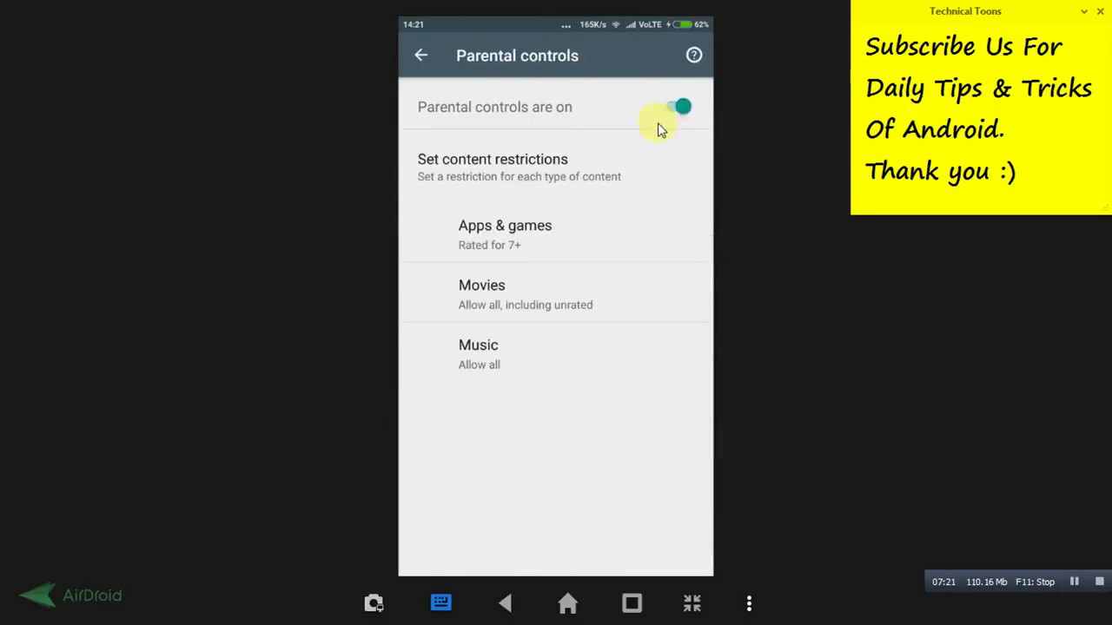
click(558, 152)
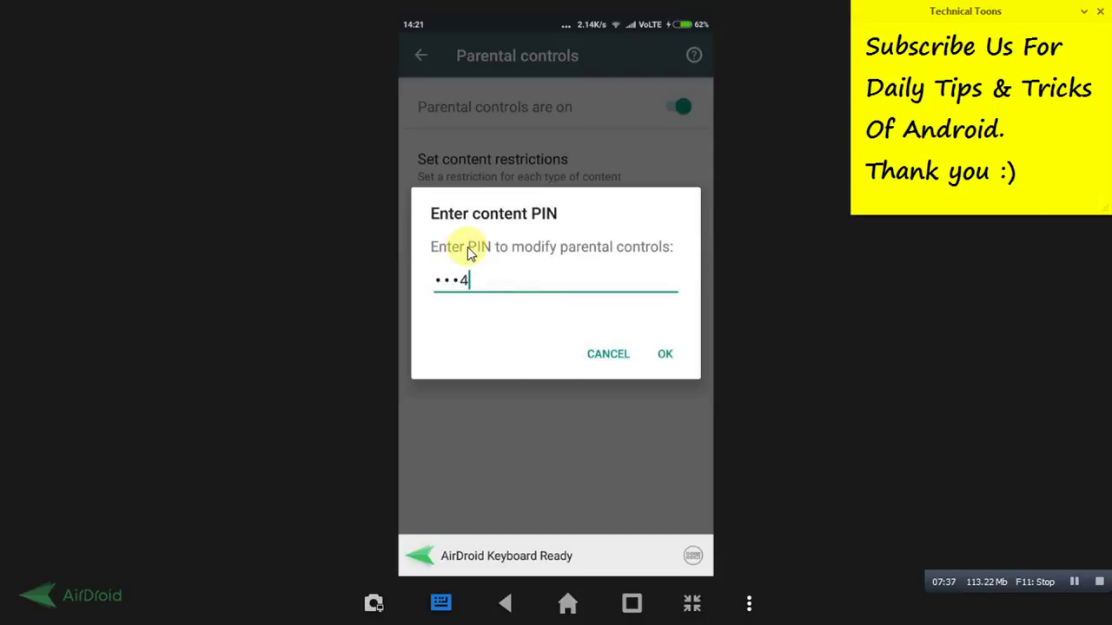
click(665, 353)
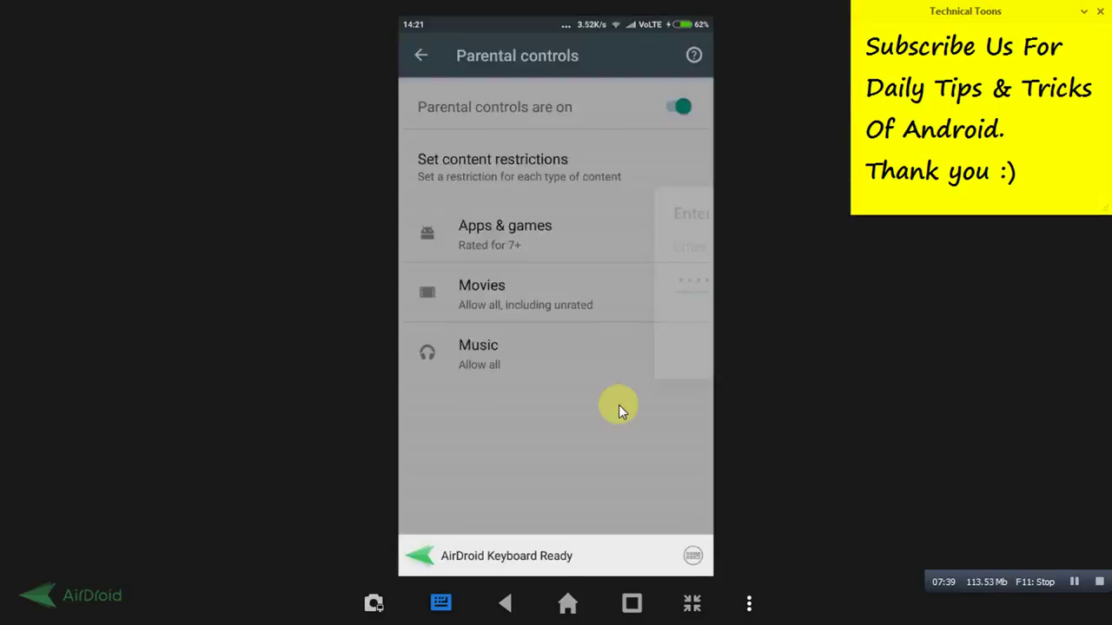
Rerun the recent 'technical toons' search and open the Technical Toons app page from the results
click(423, 54)
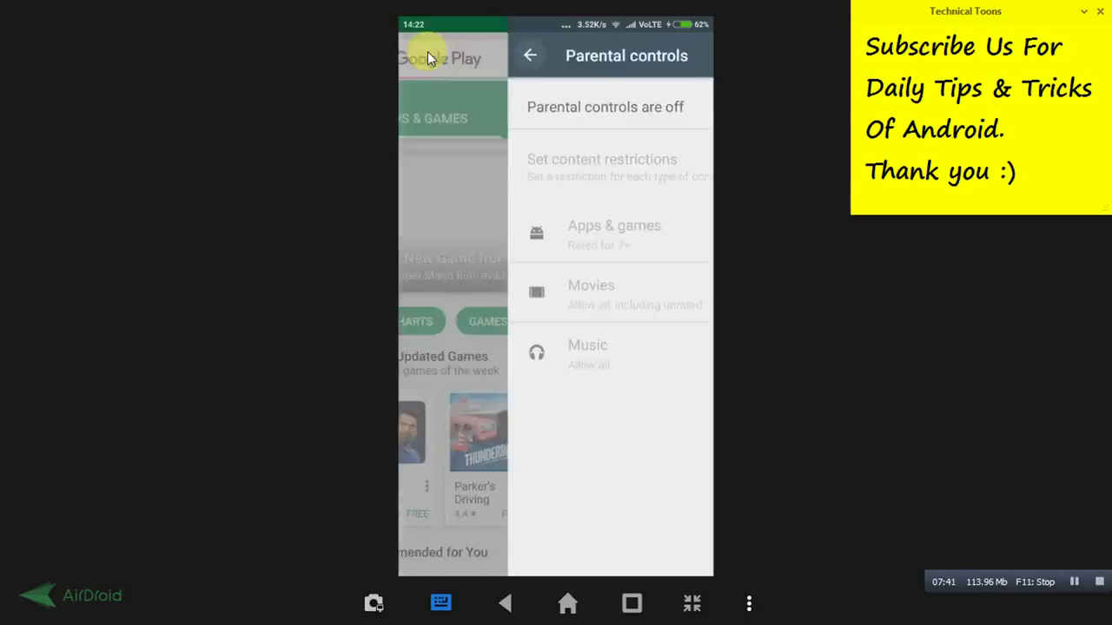
click(537, 75)
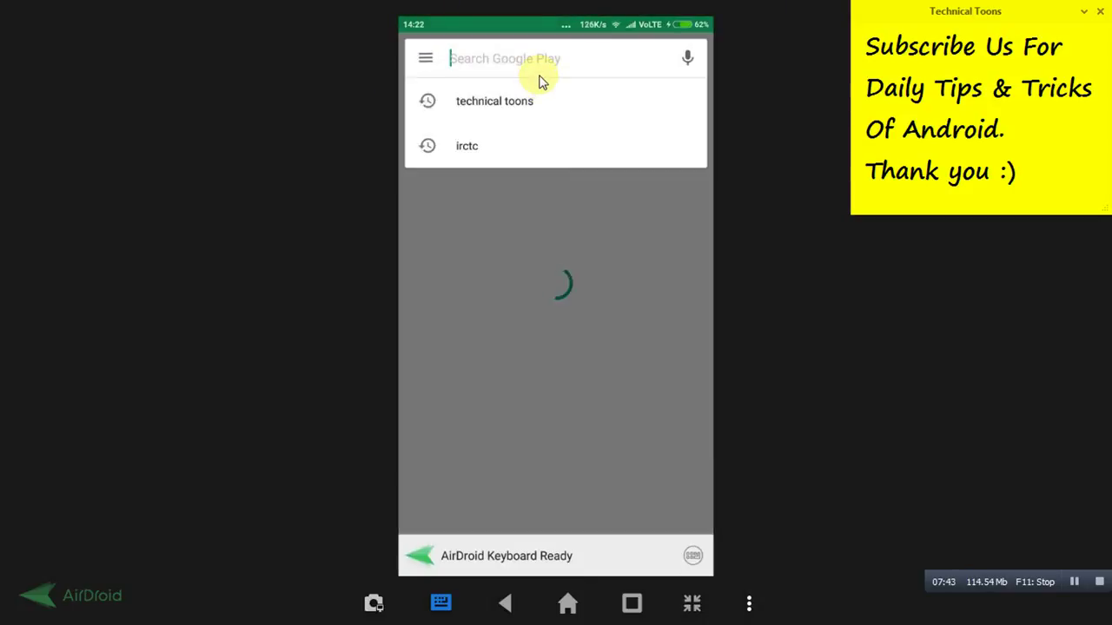
click(519, 101)
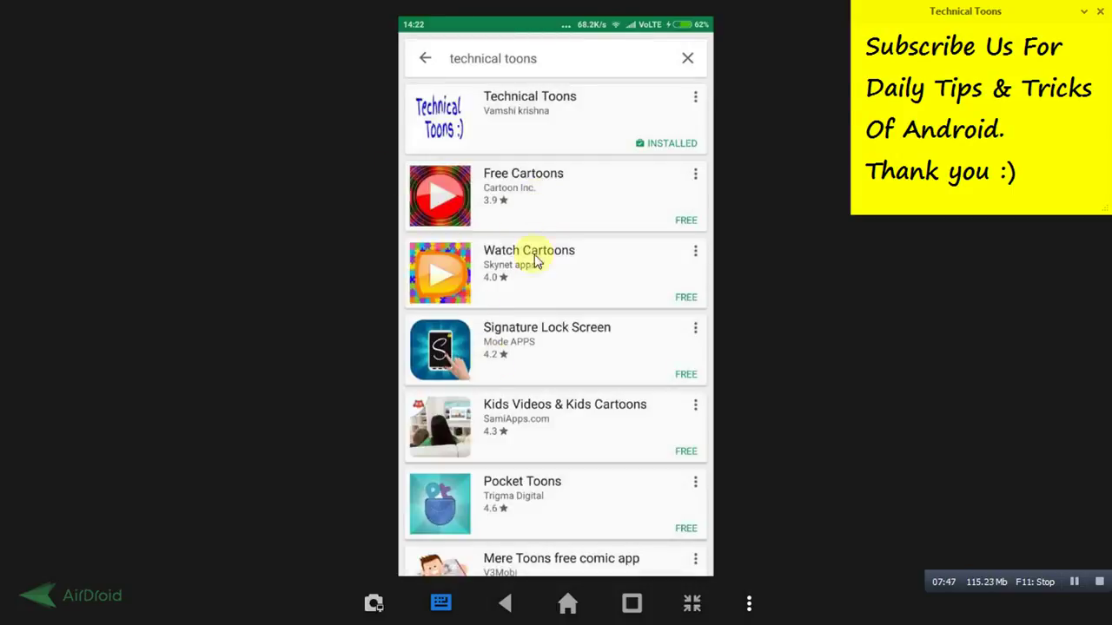
click(530, 105)
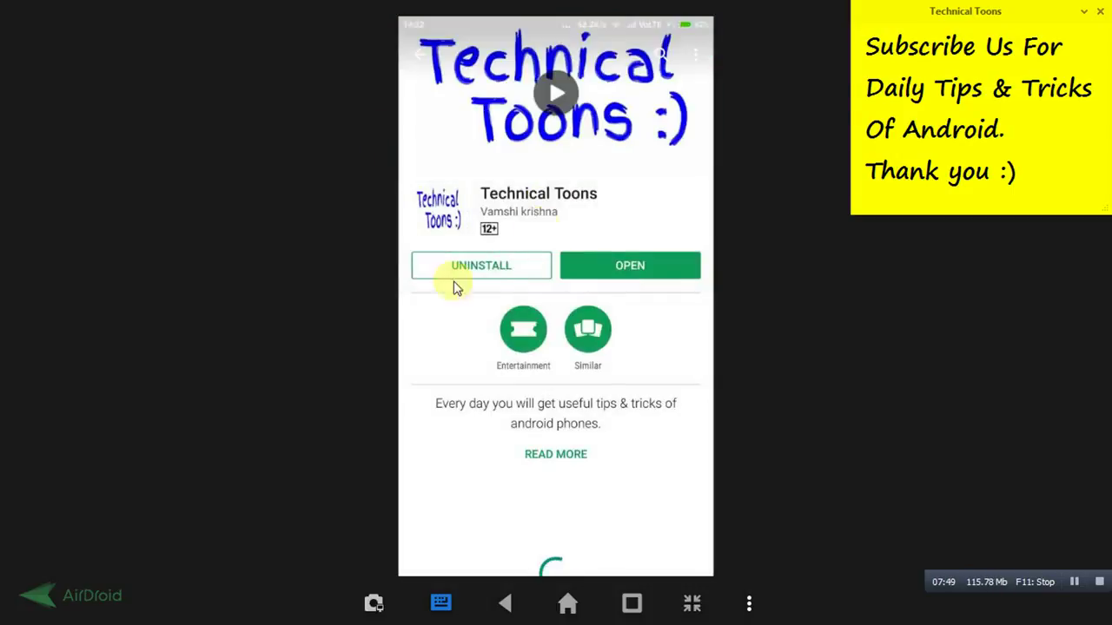